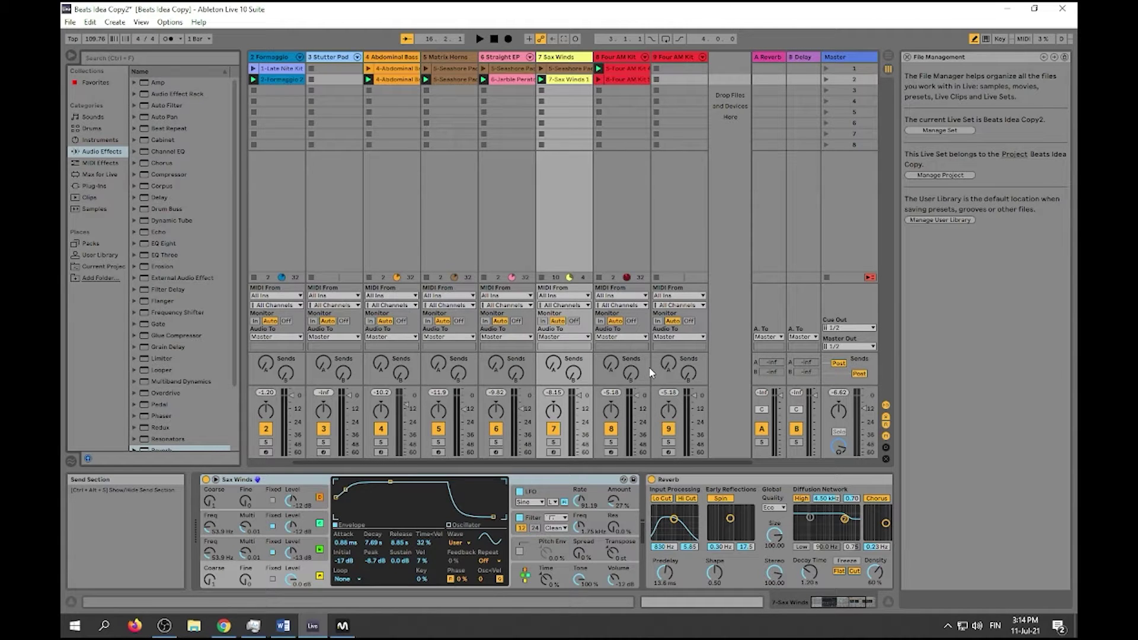
Show the Master track's effect devices in Ableton Live and switch to Glover
left_click(853, 57)
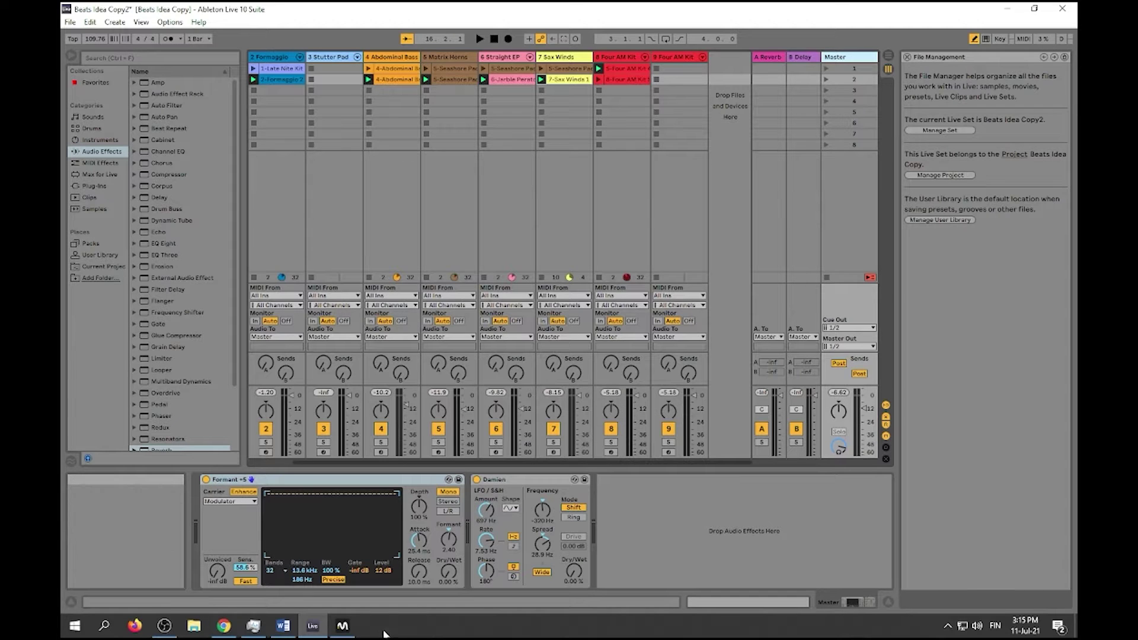
left_click(342, 627)
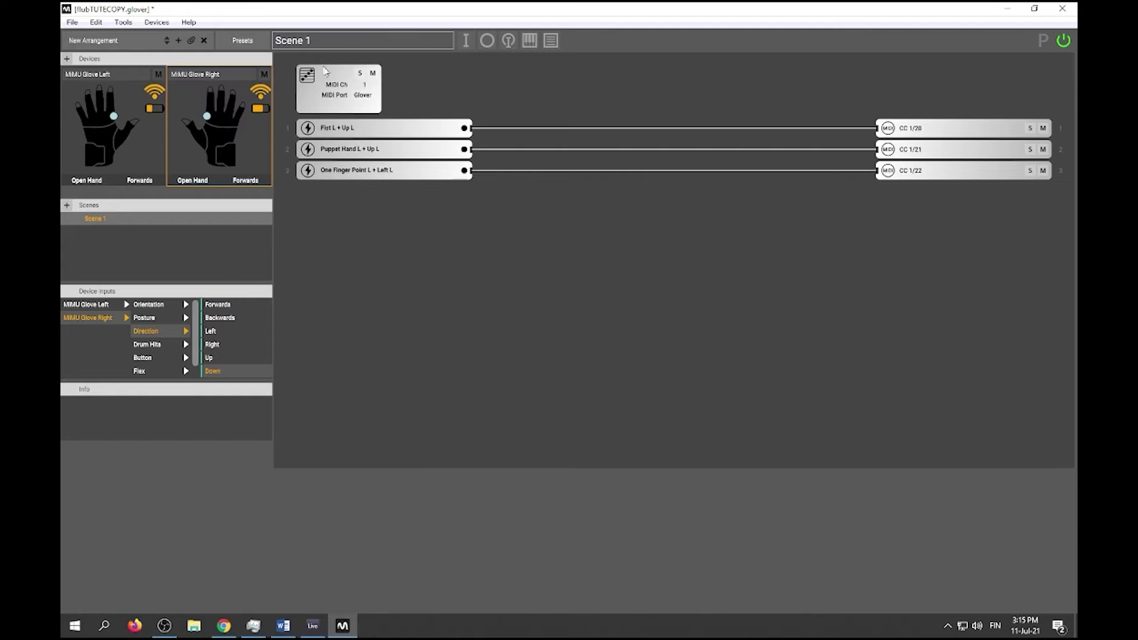
Create a mapping input from the right glove's Roll orientation and calibrate its input range to minimum 0.38 and maximum 0.85
left_click(355, 171)
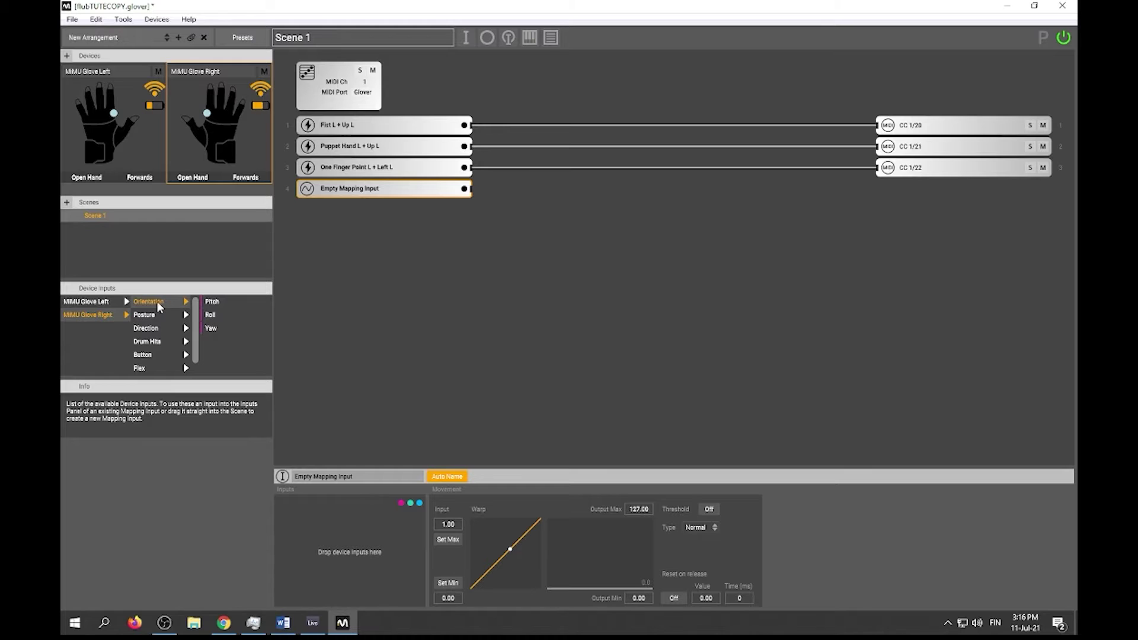
left_click_drag(210, 314, 348, 557)
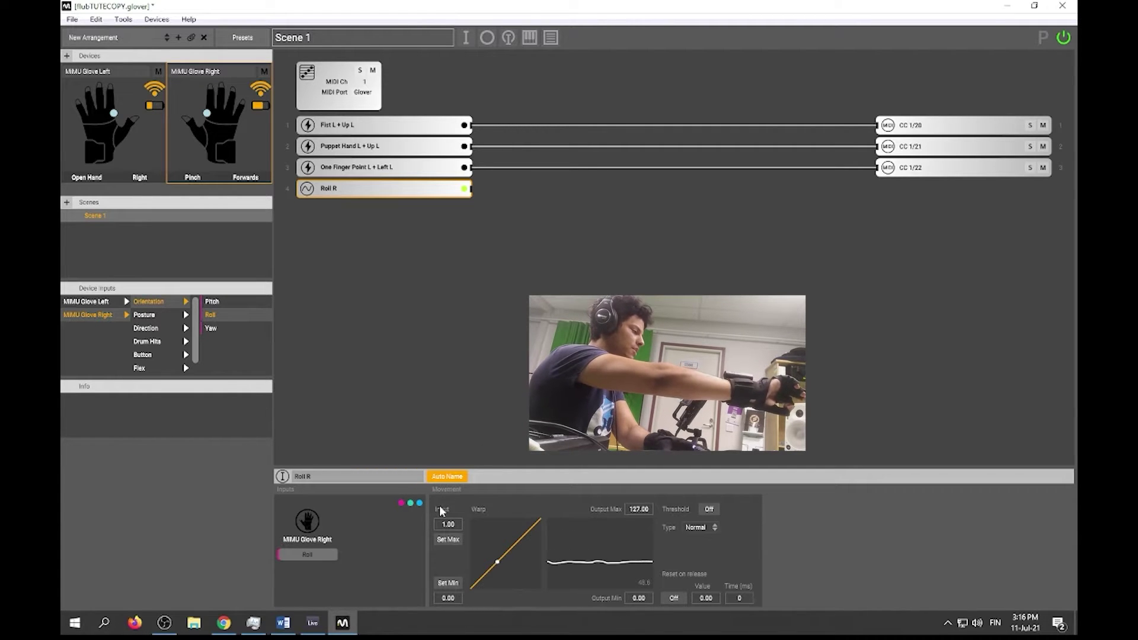
left_click(446, 584)
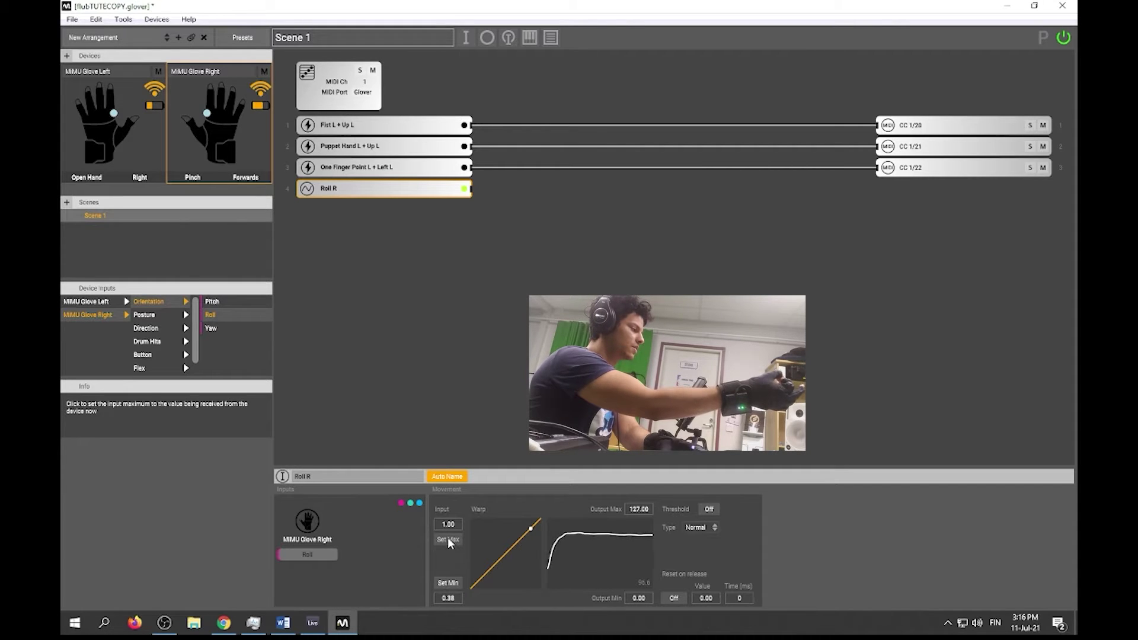
left_click(448, 540)
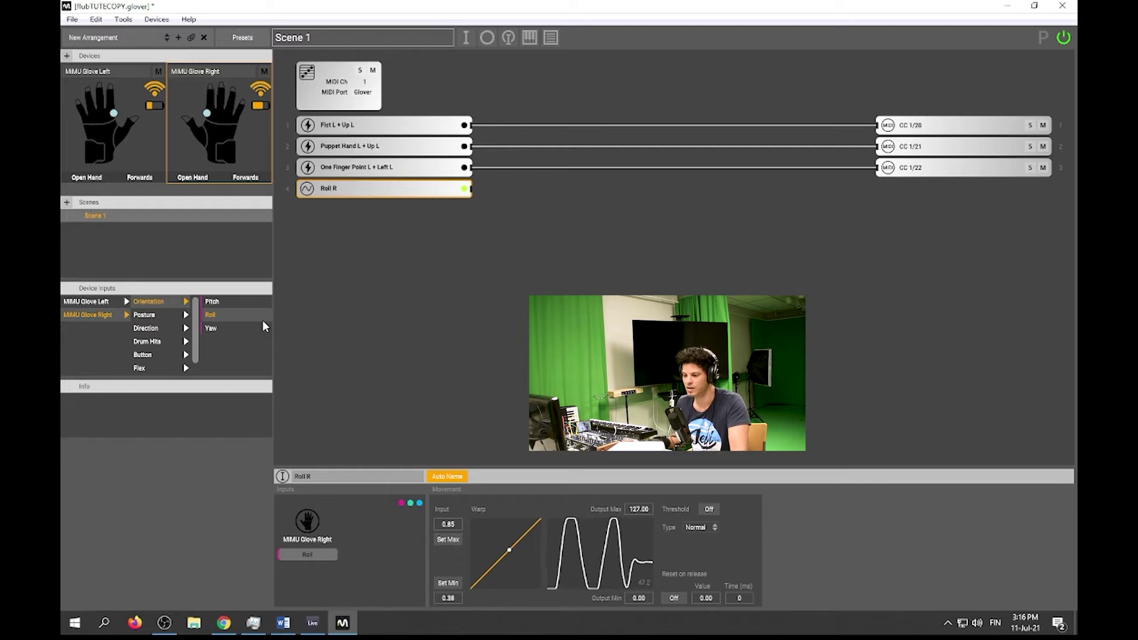
Add the right glove's Pinch posture and Forwards direction as conditions to the Roll mapping input
left_click(144, 315)
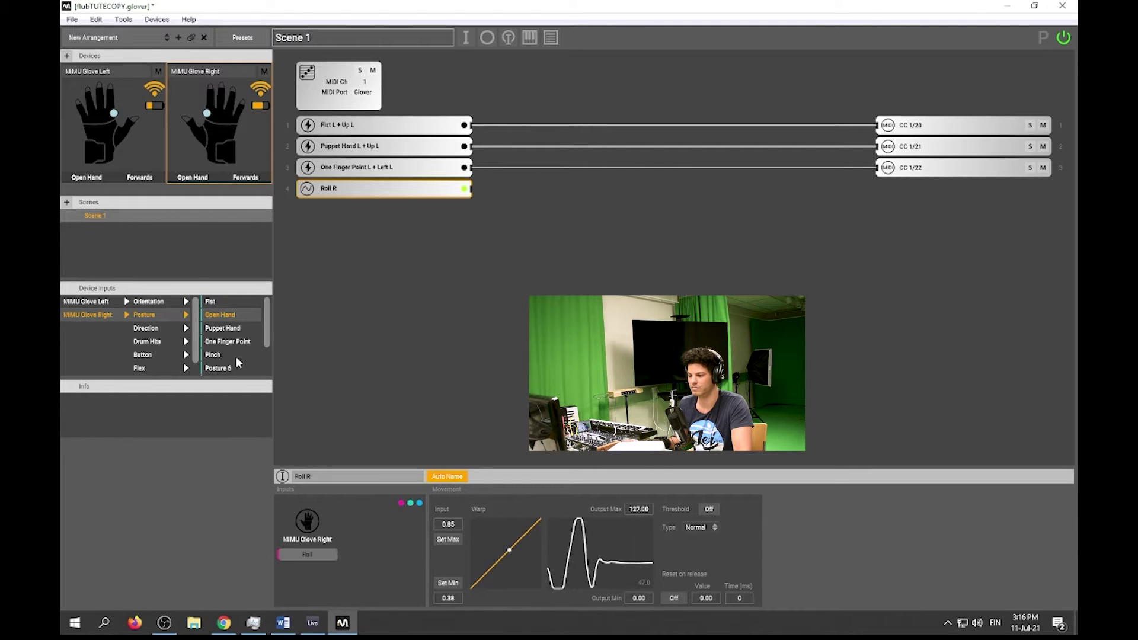
left_click_drag(216, 356, 294, 570)
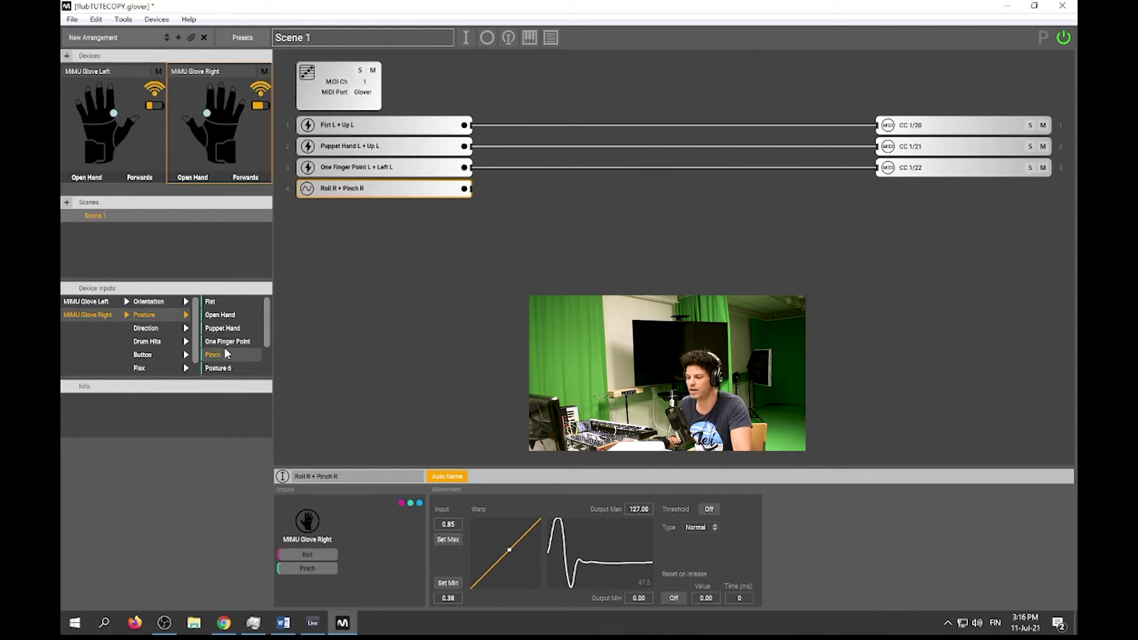
mouse_move(124, 323)
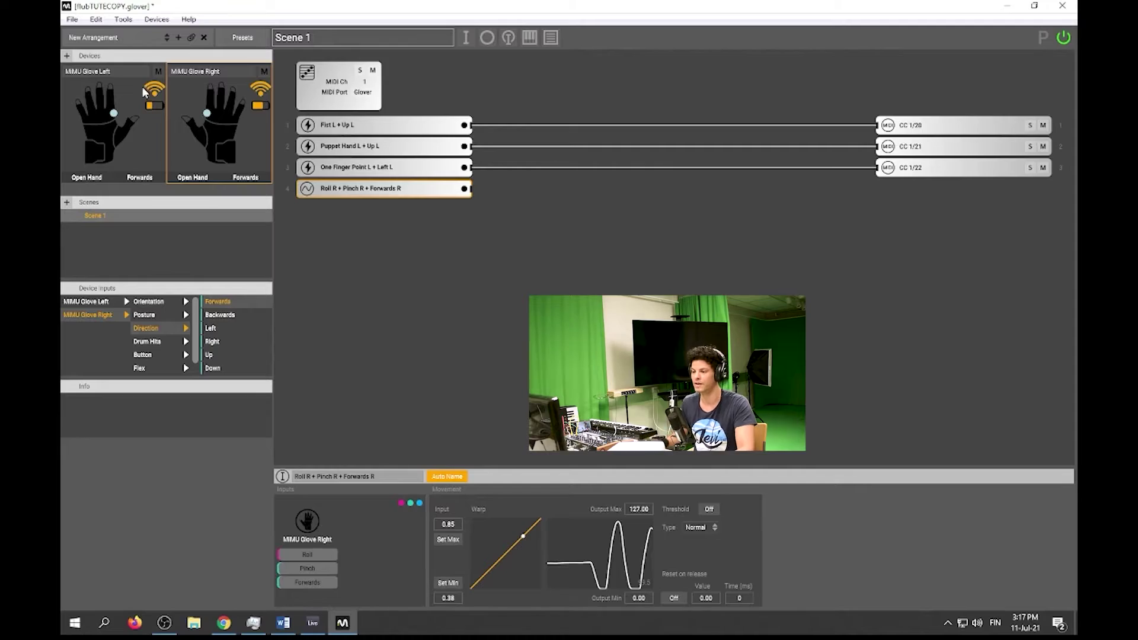
Open the right glove's settings and recentre its forward direction in the orientation section
left_click(233, 116)
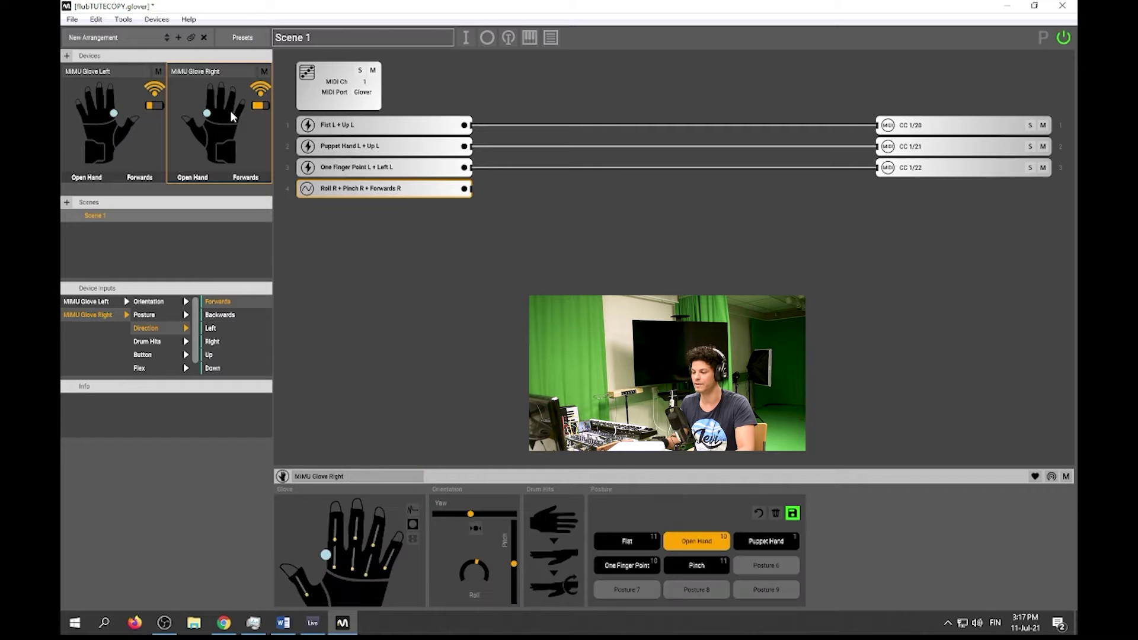
mouse_move(466, 520)
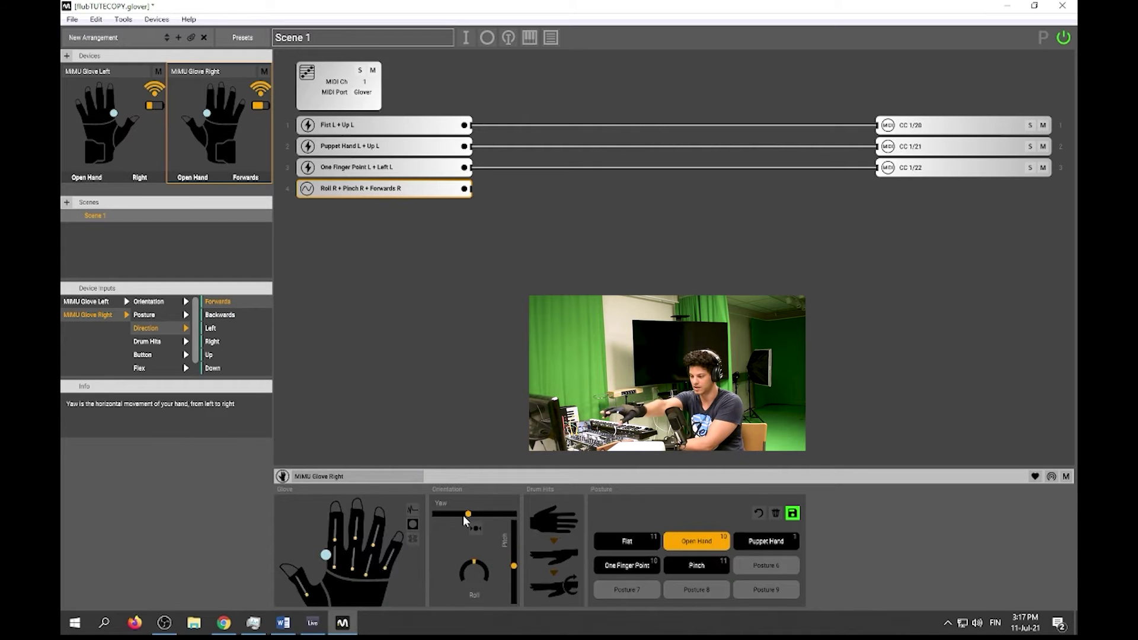
left_click(472, 530)
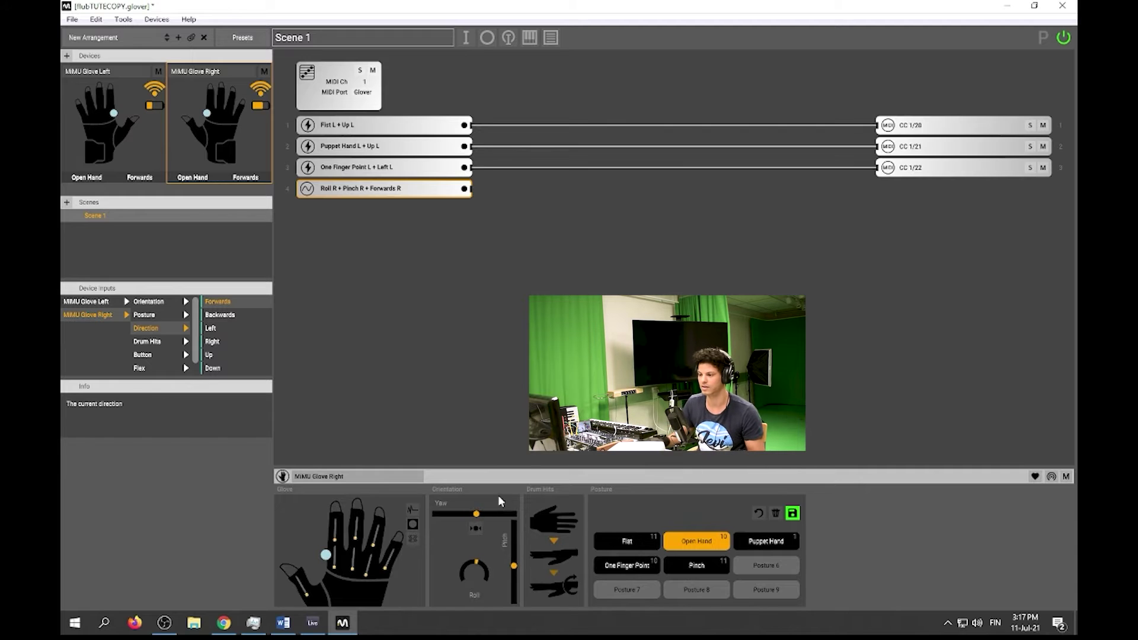
Remove the Forwards direction from the right glove's Roll and Pinch mapping input
left_click(363, 192)
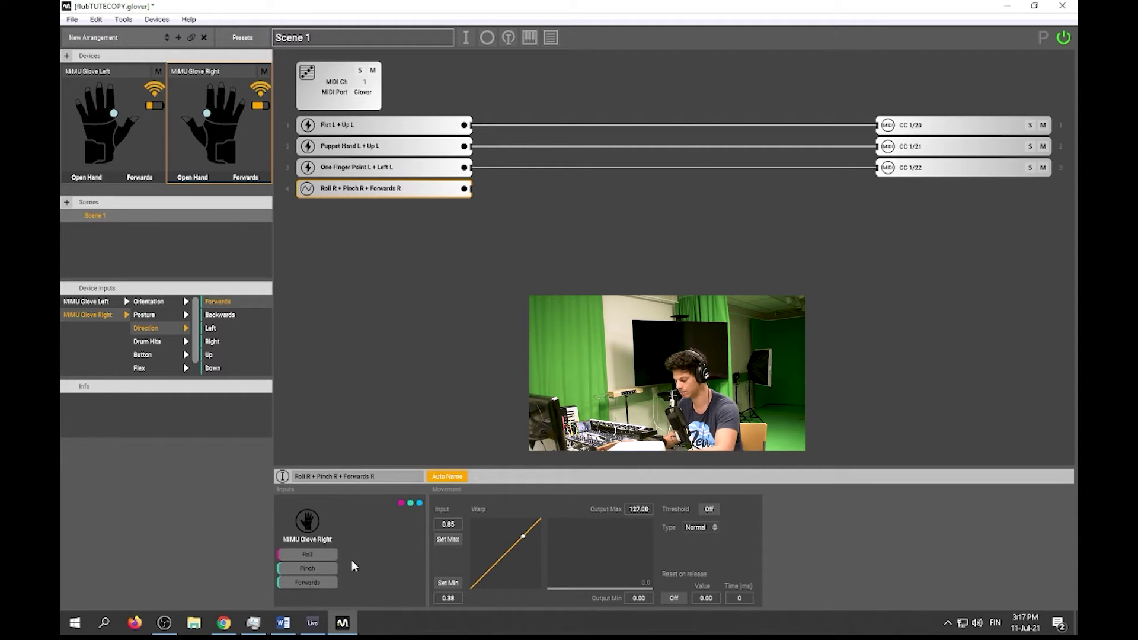
double_click(318, 582)
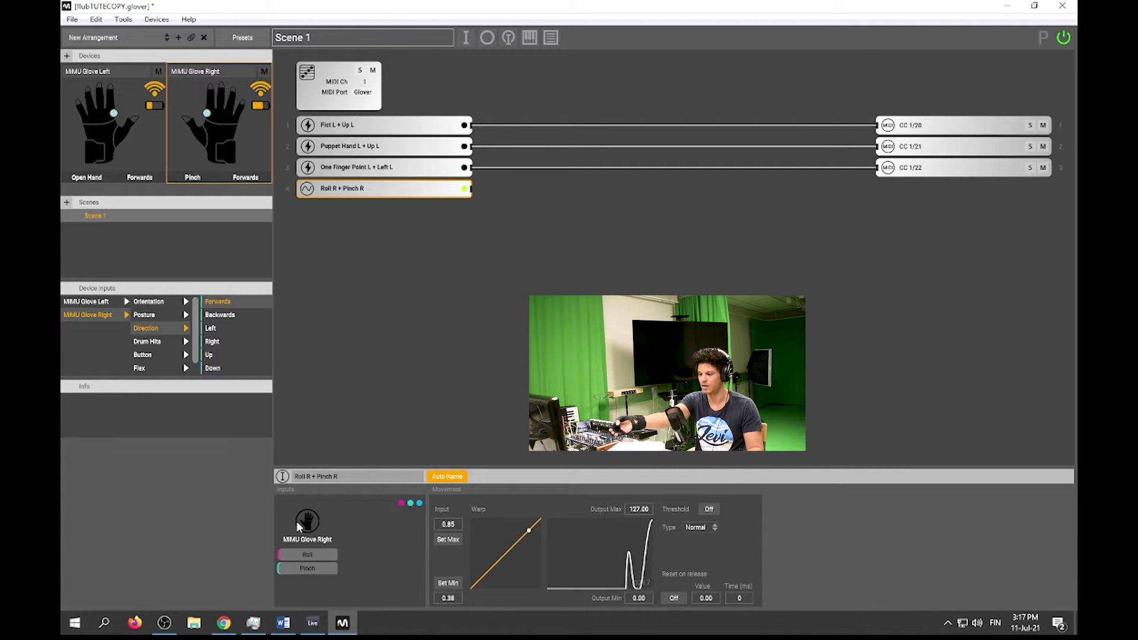
Add a mapping output, connect Roll R + Pinch R to it, and assign it a MIDI Control Change message
left_click(489, 38)
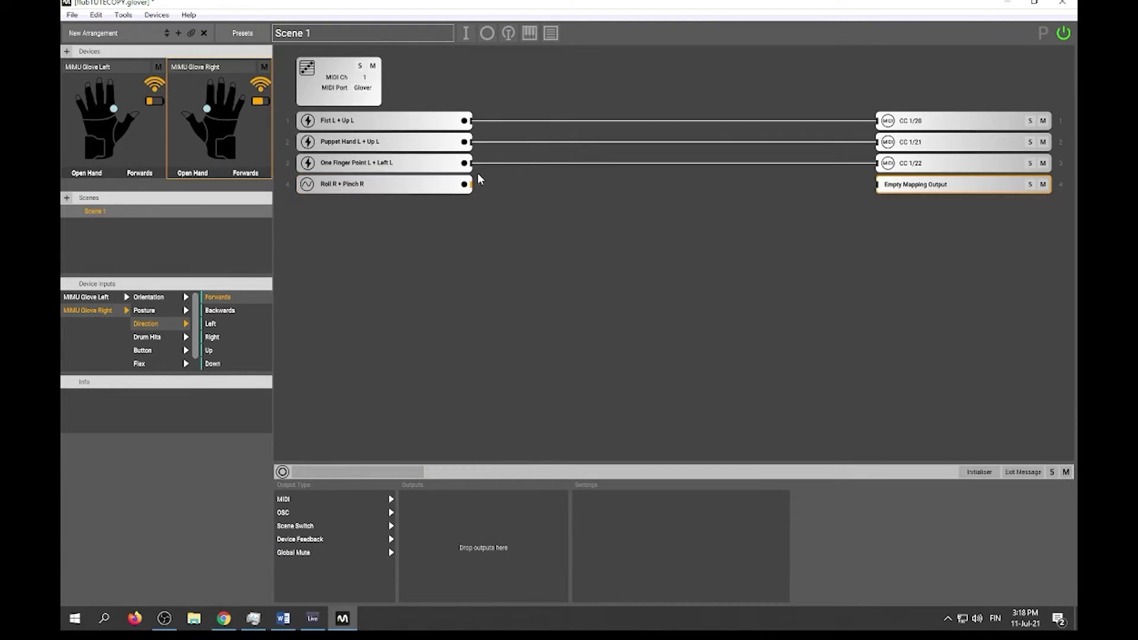
left_click_drag(473, 186, 891, 188)
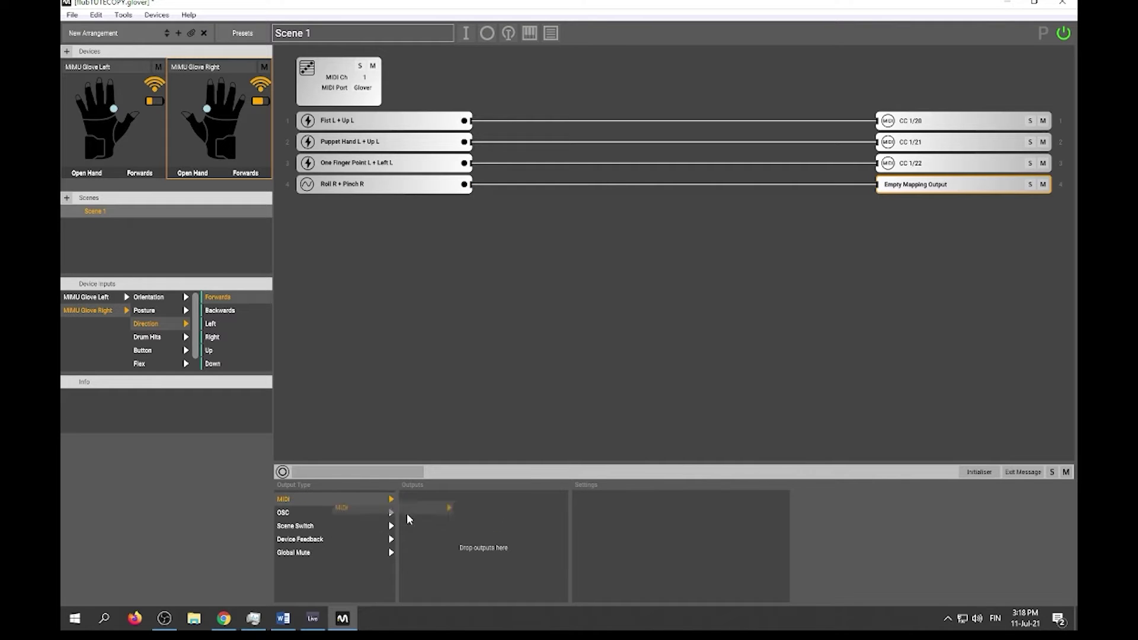
left_click_drag(361, 498, 517, 550)
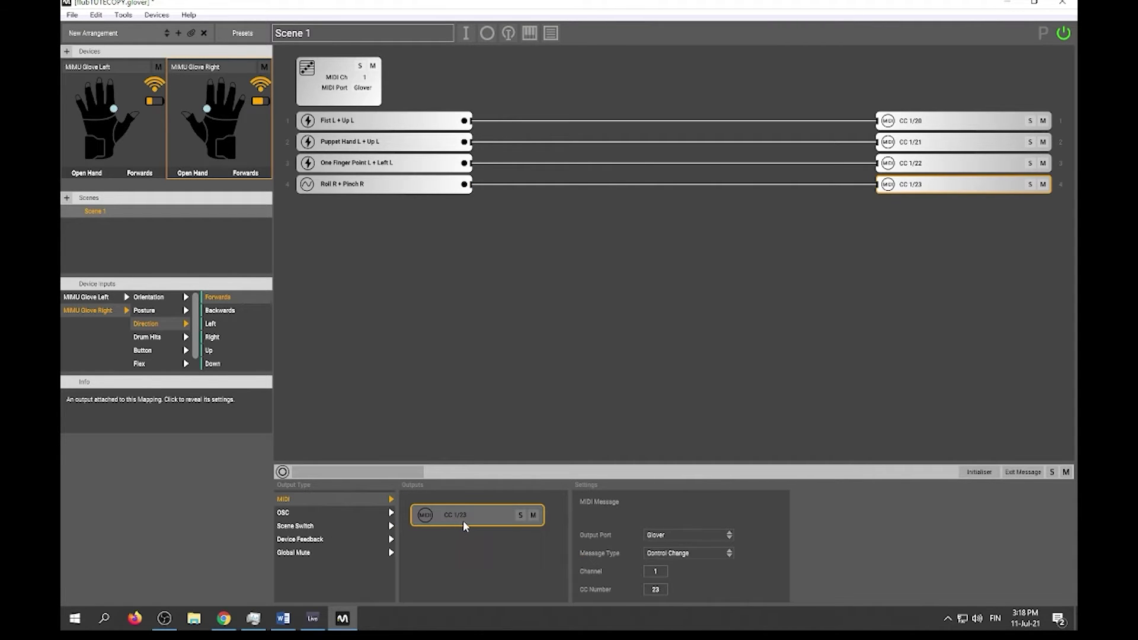
Switch to Ableton Live and MIDI-map the Dry/Wet of the Master track's Damien device to the glove's CC 23
left_click(316, 619)
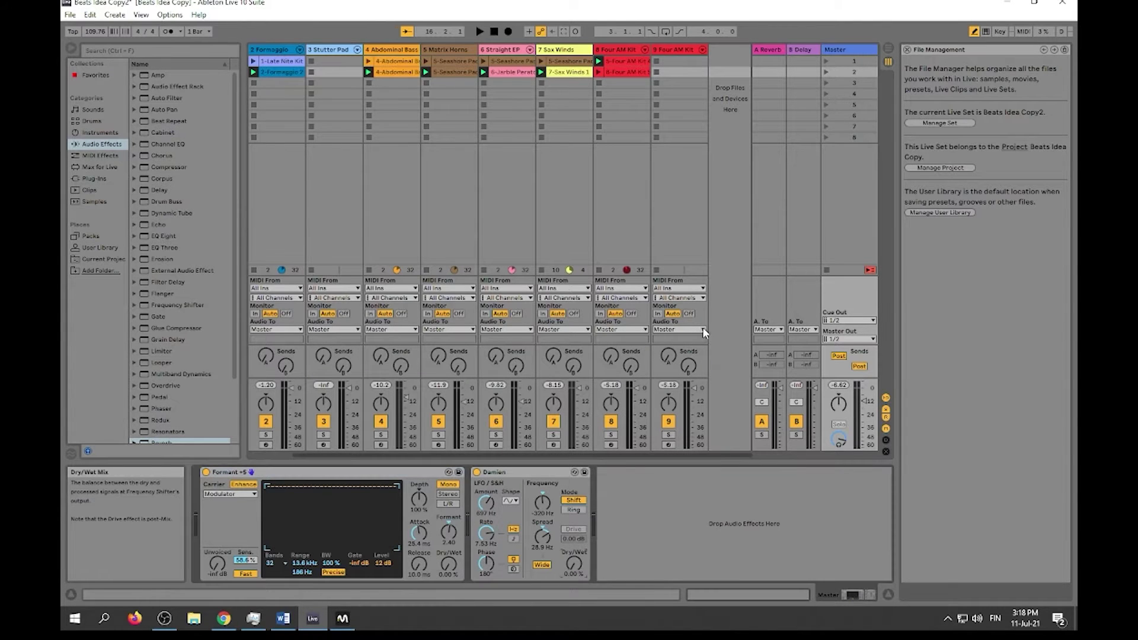
left_click(1024, 31)
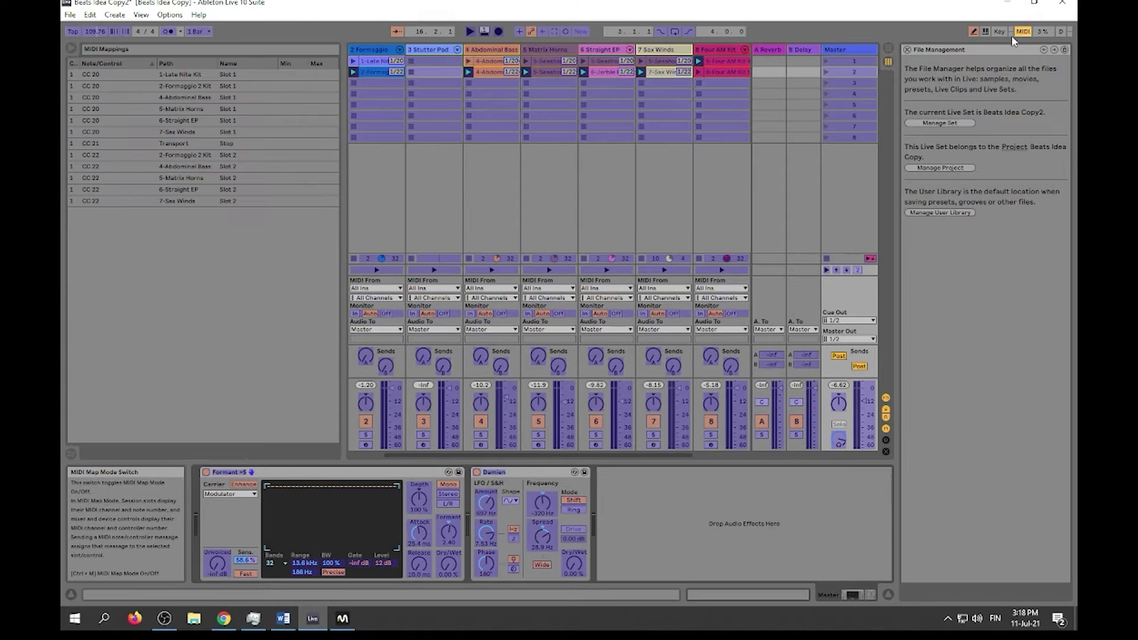
left_click(573, 559)
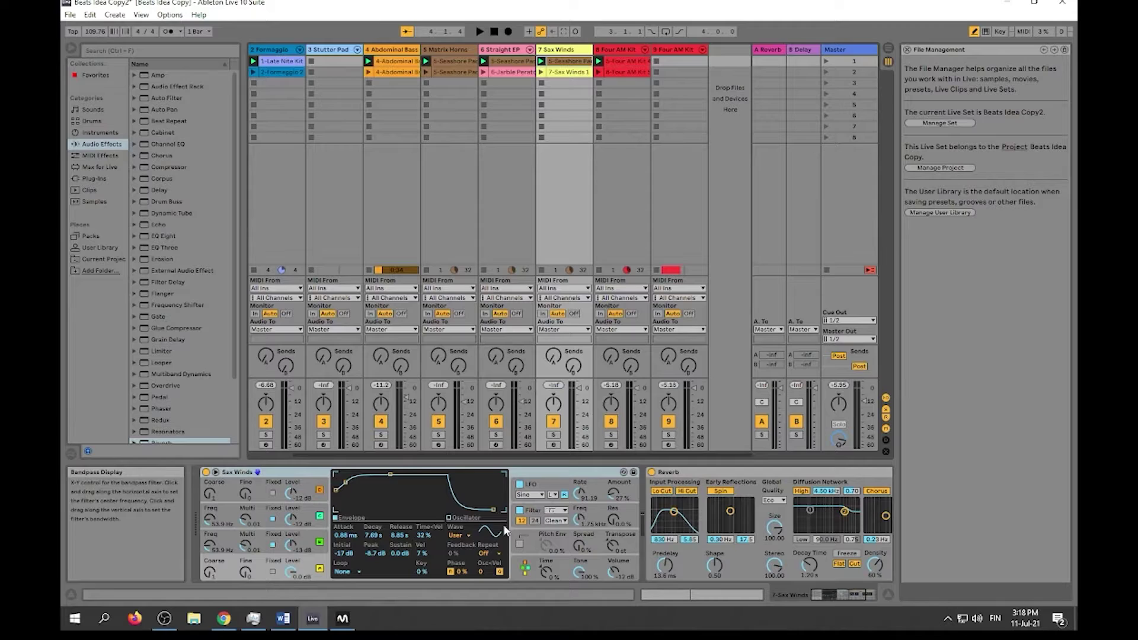
left_click(850, 48)
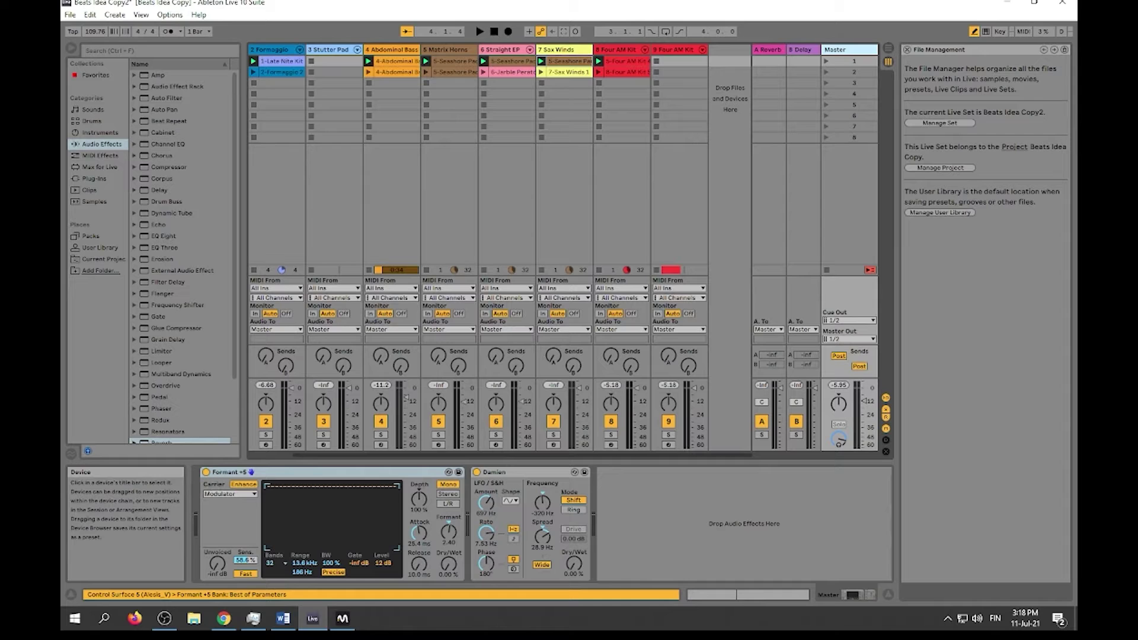
Switch to Glover and create a mapping input combining the right glove's Pitch orientation with the Puppet Hand posture
left_click(343, 618)
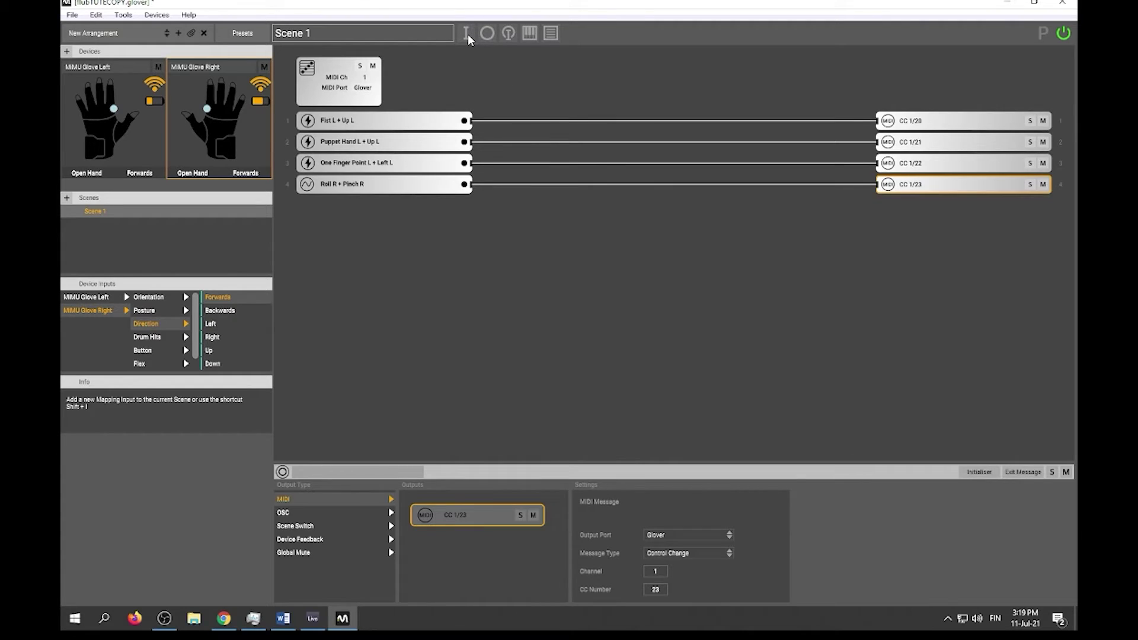
left_click(468, 34)
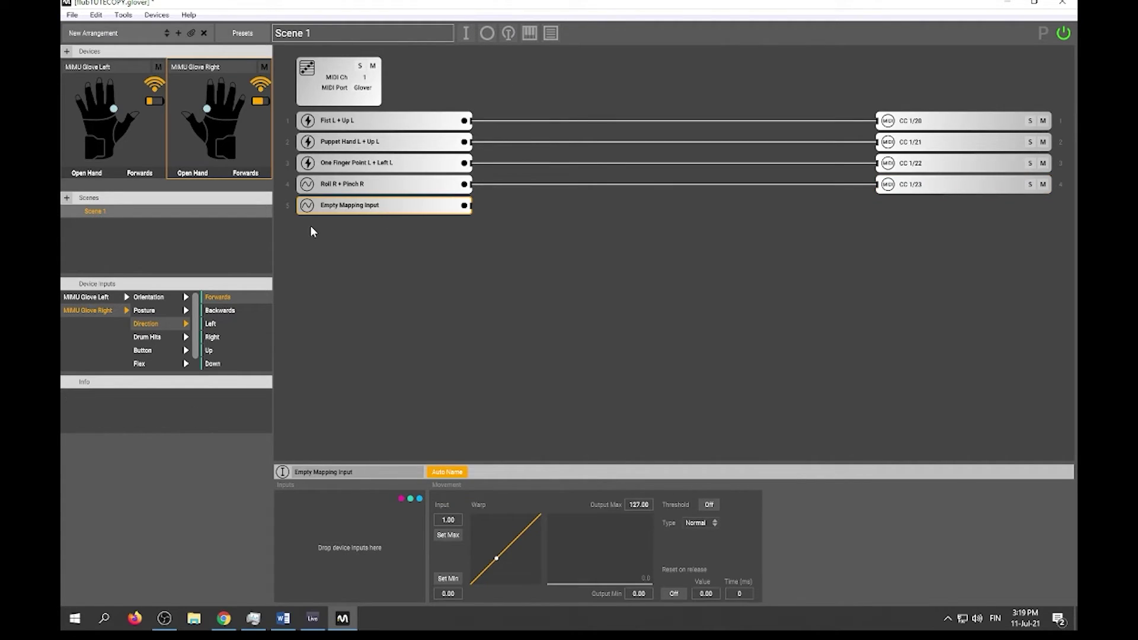
left_click(151, 298)
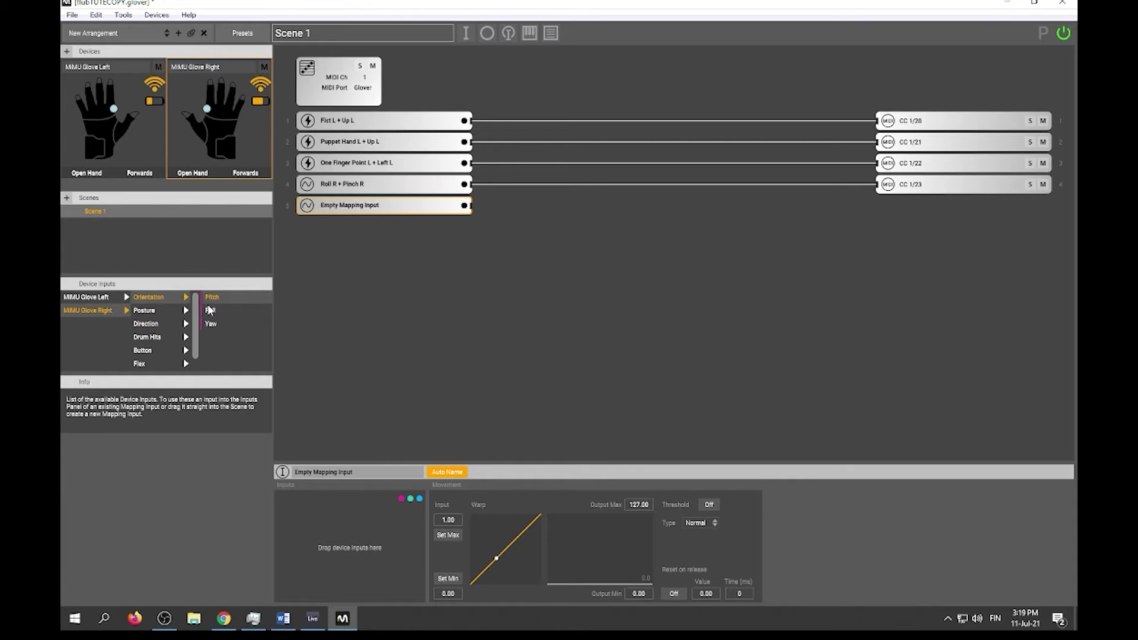
left_click_drag(208, 302, 317, 534)
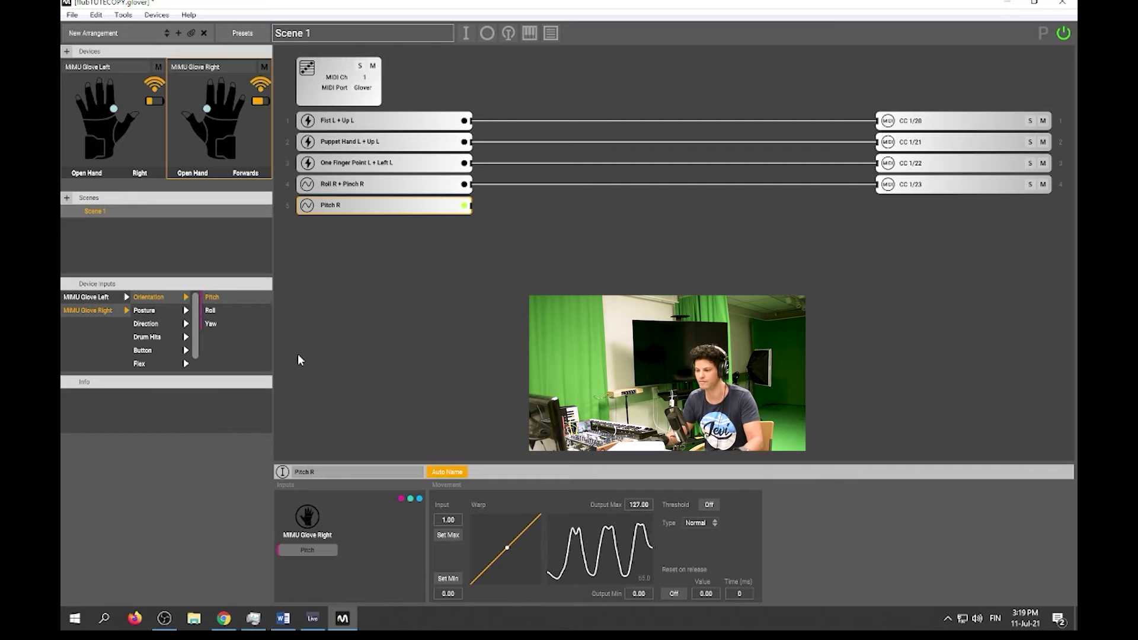
left_click(145, 311)
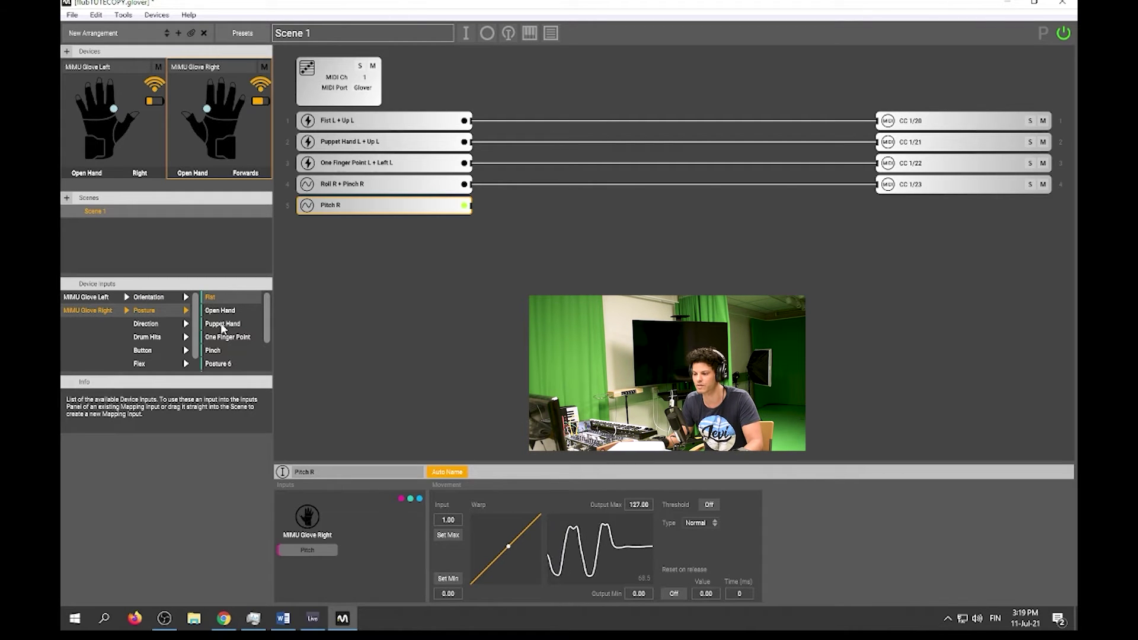
left_click_drag(223, 324, 302, 567)
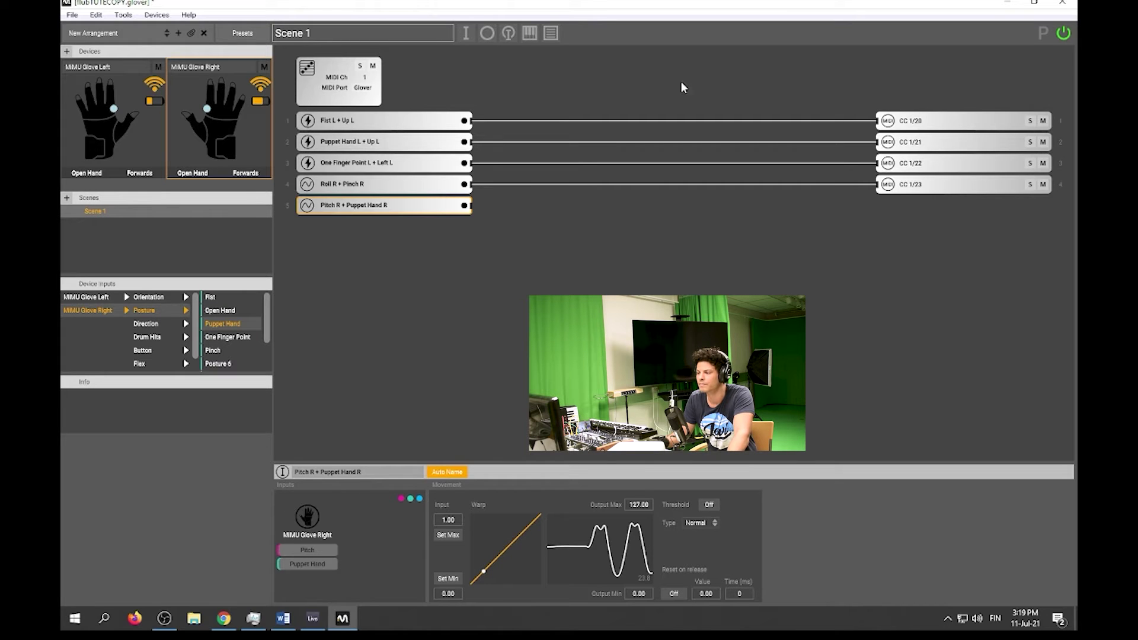
Add another mapping output, connect Pitch R + Puppet Hand R to it, and assign it a MIDI Control Change message
left_click(491, 34)
left_click_drag(474, 207, 897, 207)
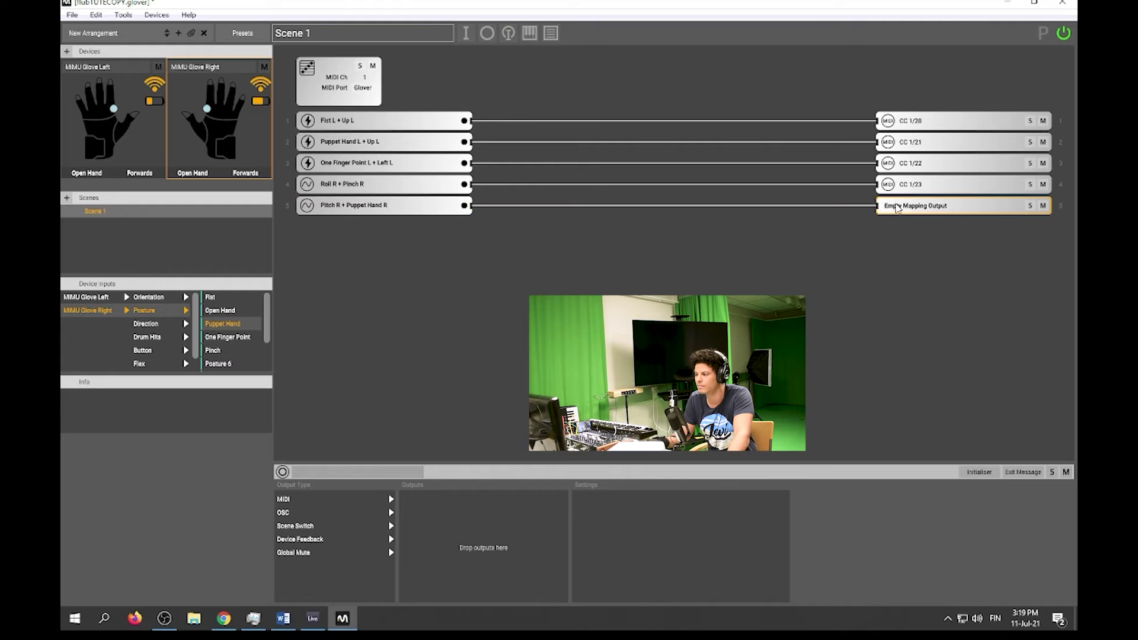
left_click_drag(293, 500, 468, 529)
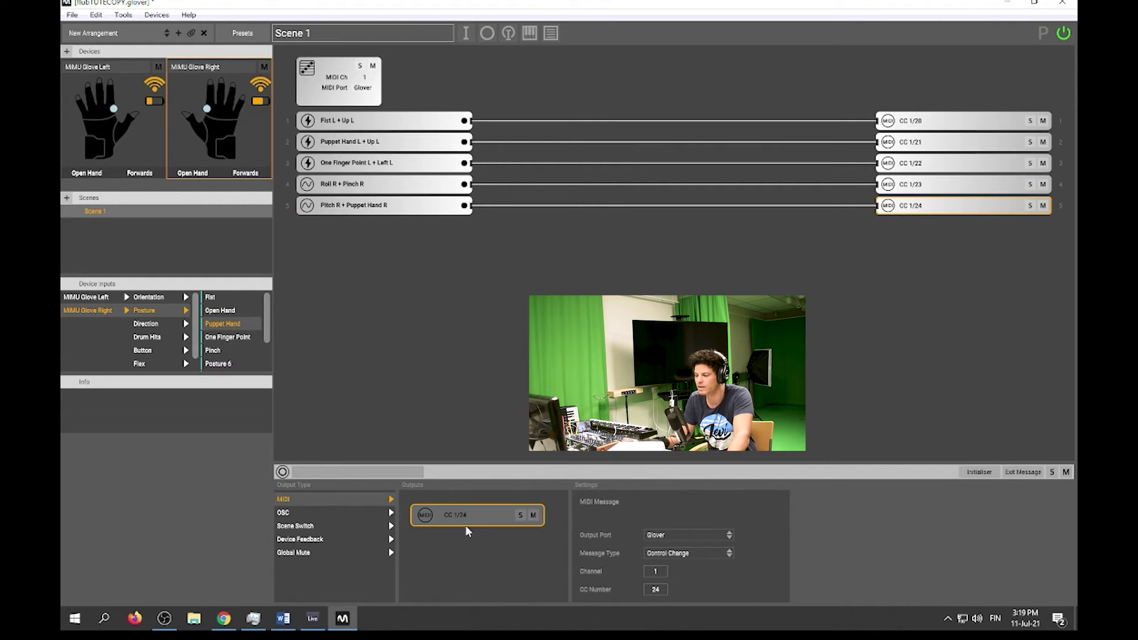
left_click(373, 206)
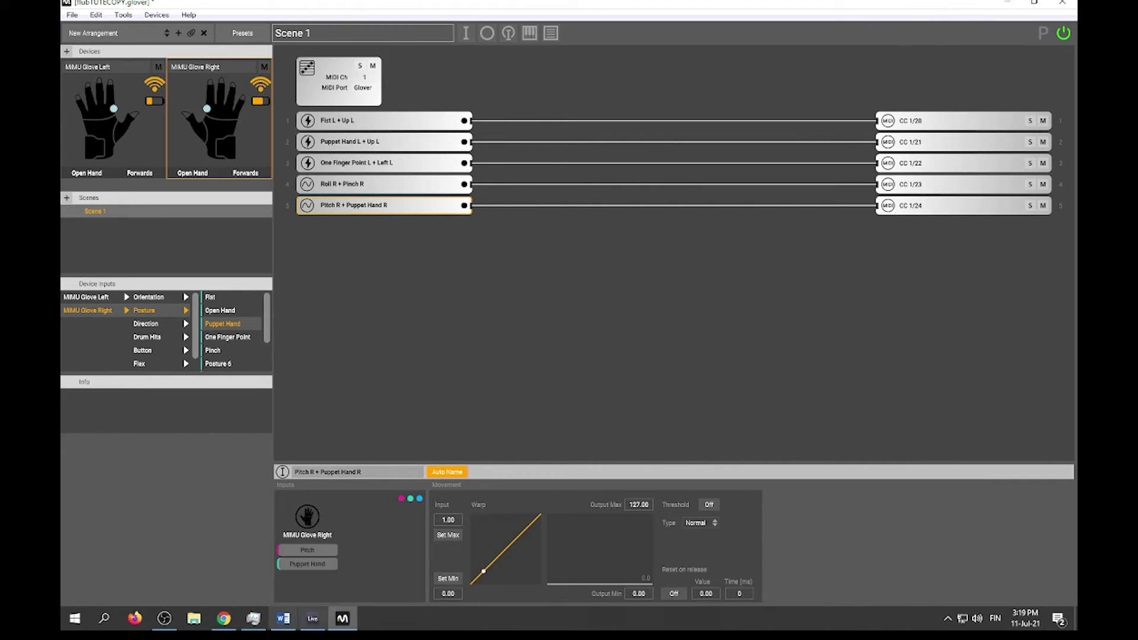
Switch to Ableton Live and MIDI-map the Dry/Wet of the Master track's Formant +5 device to the glove's CC 24
left_click(313, 618)
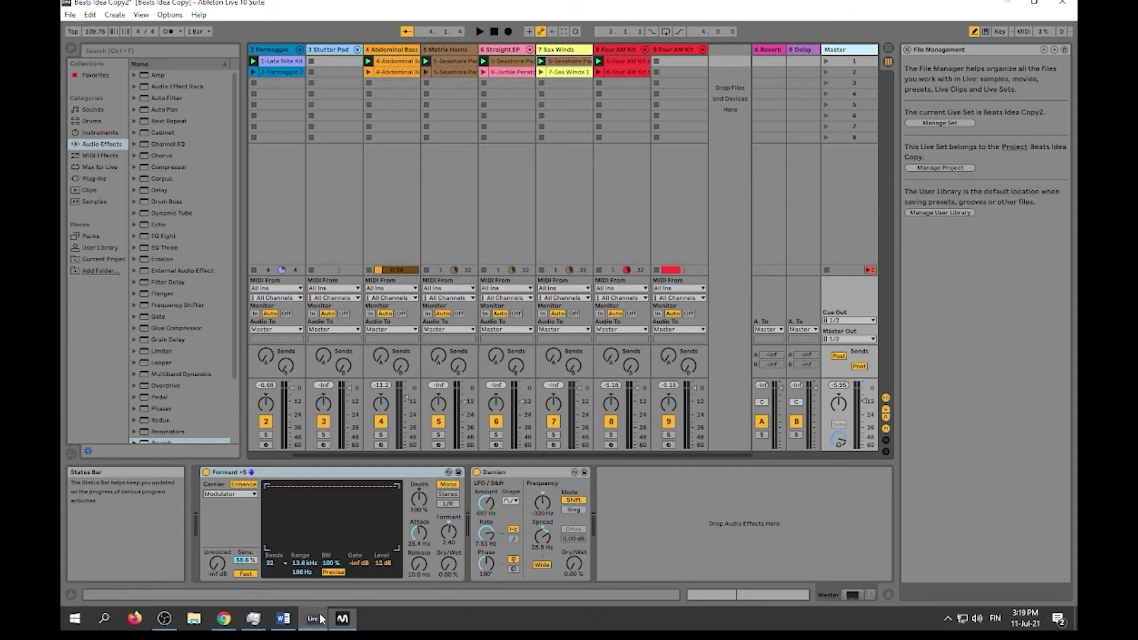
left_click(1020, 31)
left_click(839, 49)
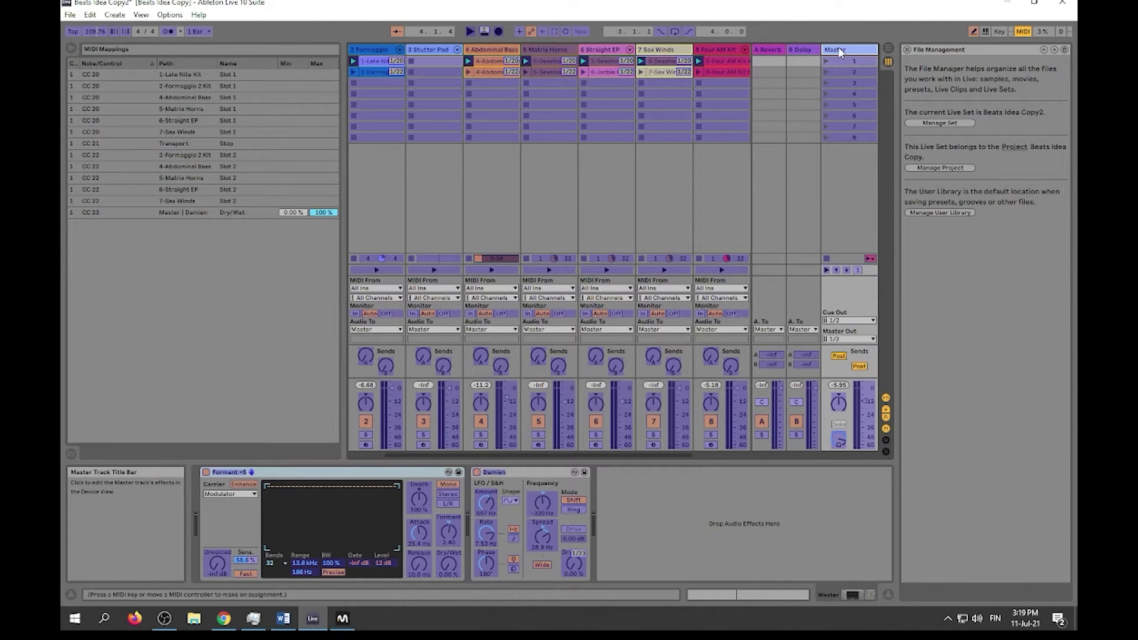
left_click(449, 565)
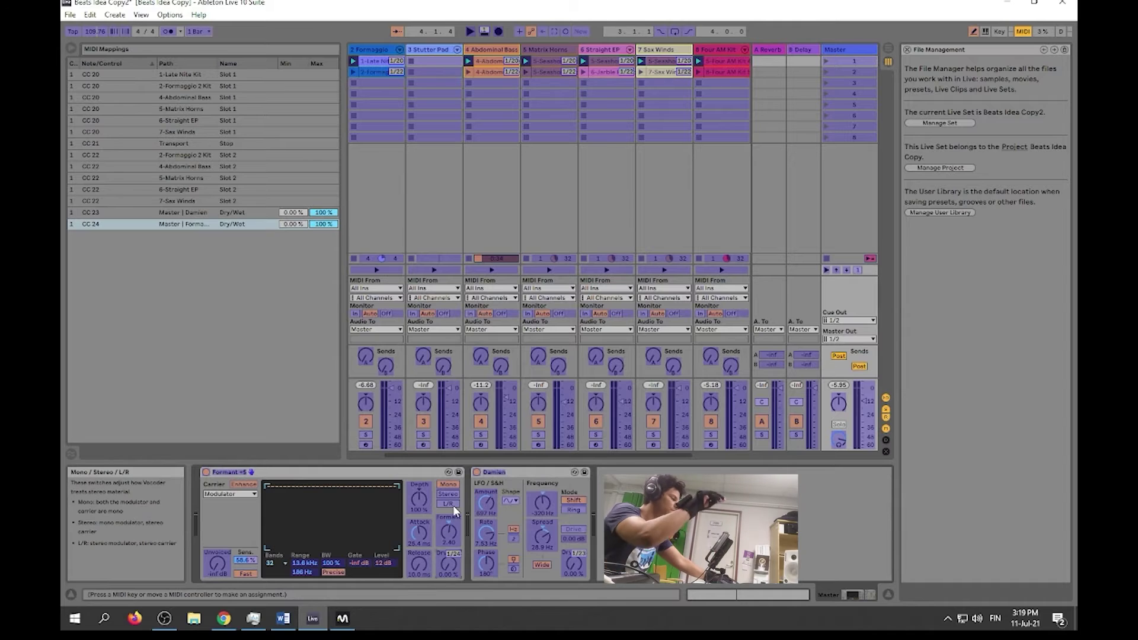
left_click(1023, 32)
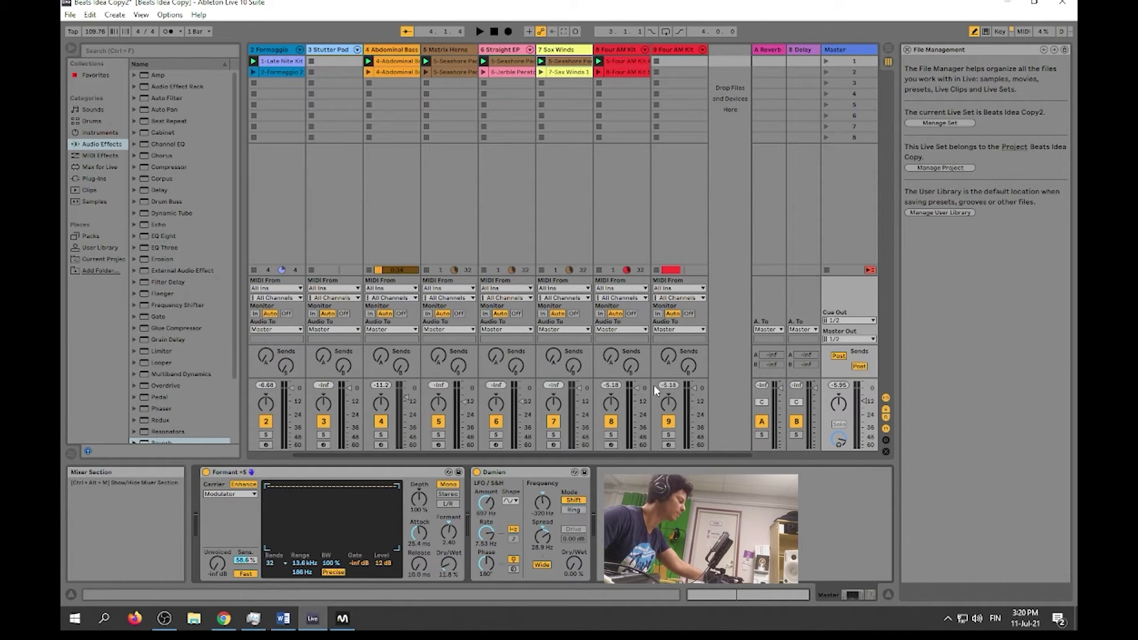
Switch to Glover and capture the Pitch R + Puppet Hand R input range from the glove, minimum 0.13 and maximum 0.89
key("alt+Tab")
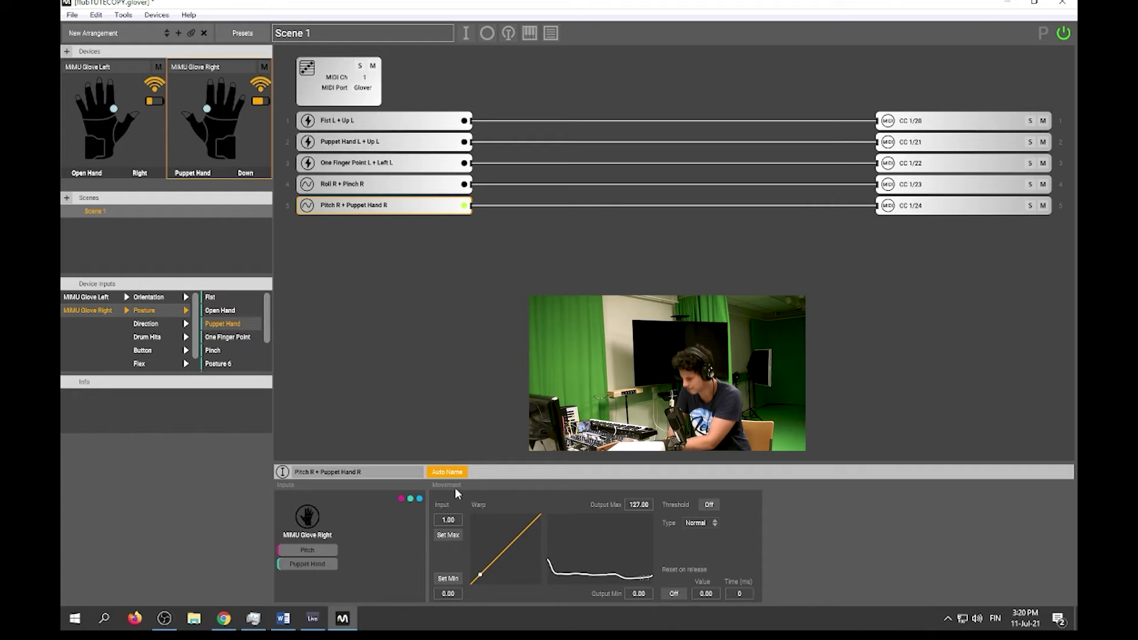
left_click(450, 579)
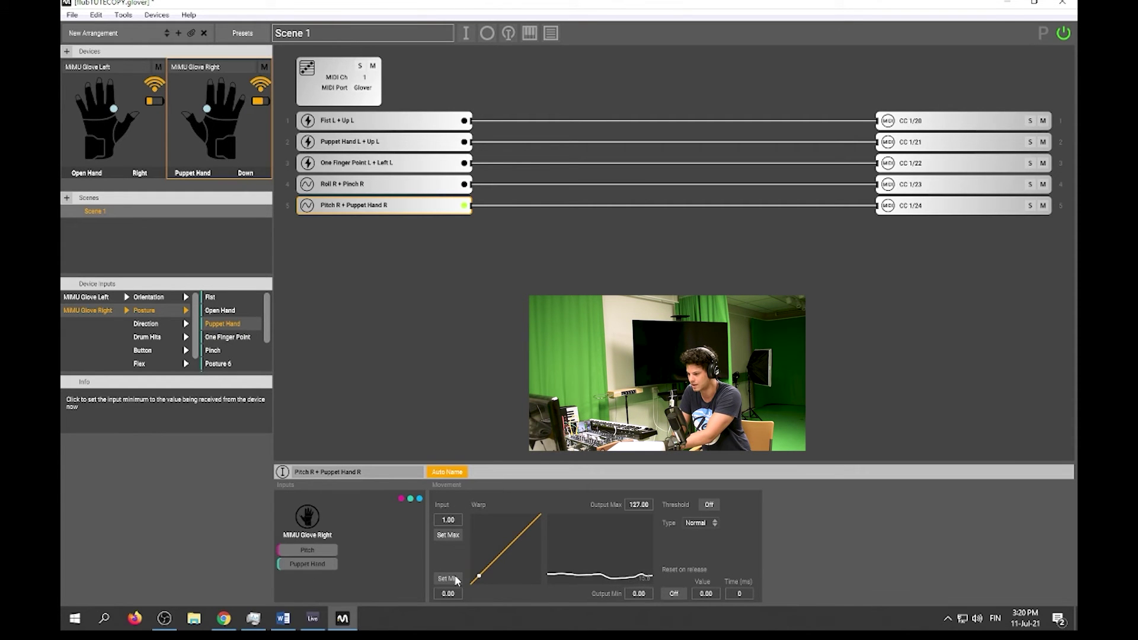
left_click(449, 535)
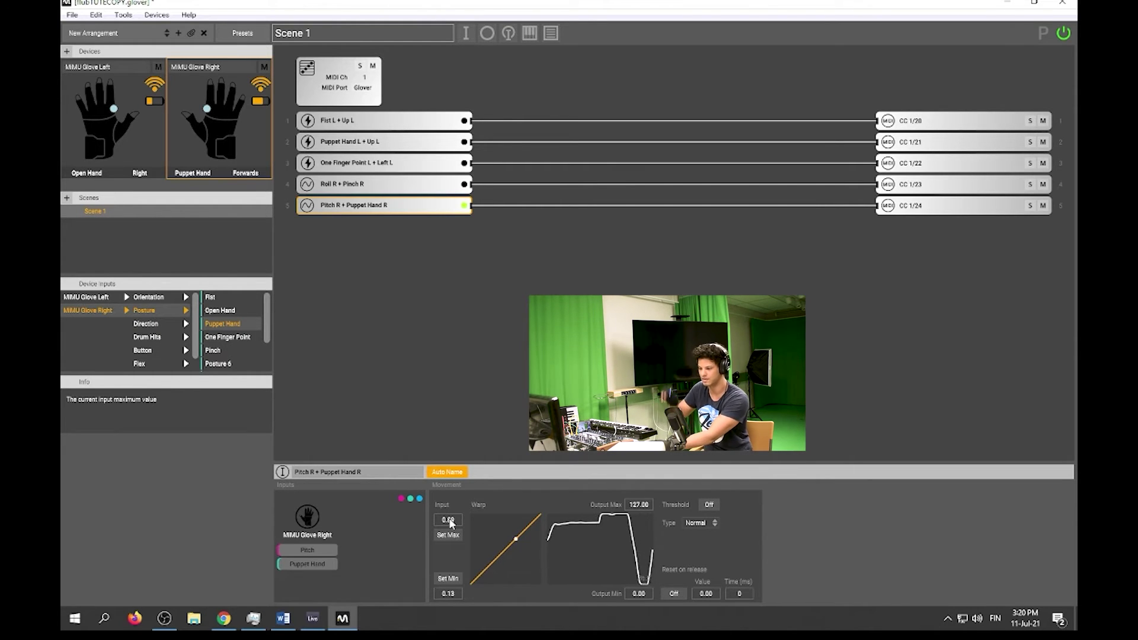
Switch to Ableton Live and stop playback
left_click(313, 619)
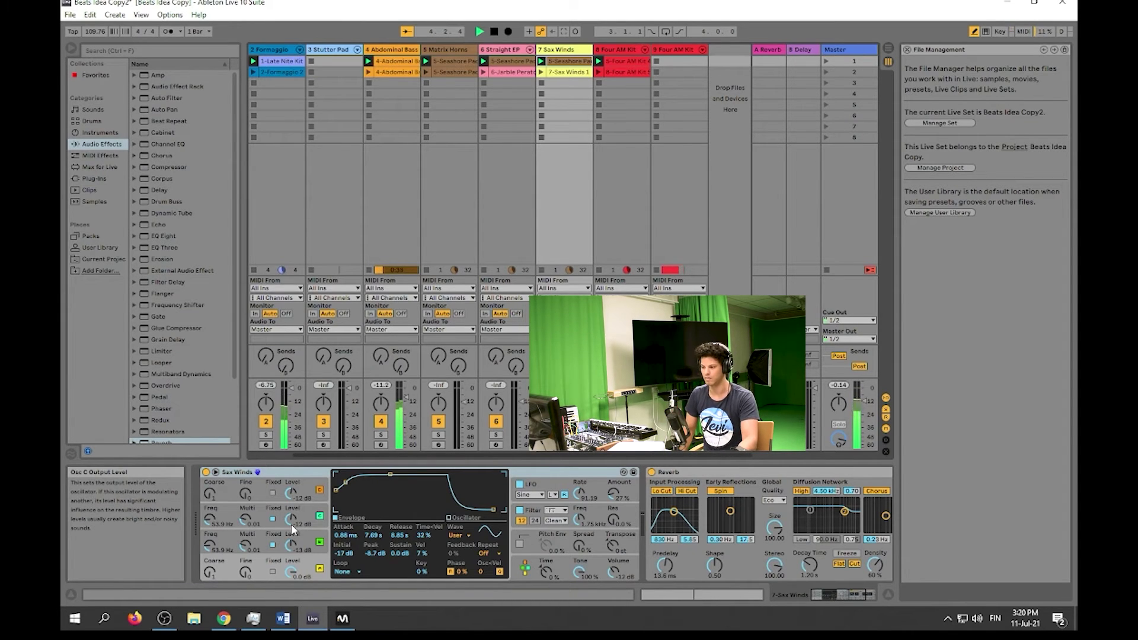
key("space")
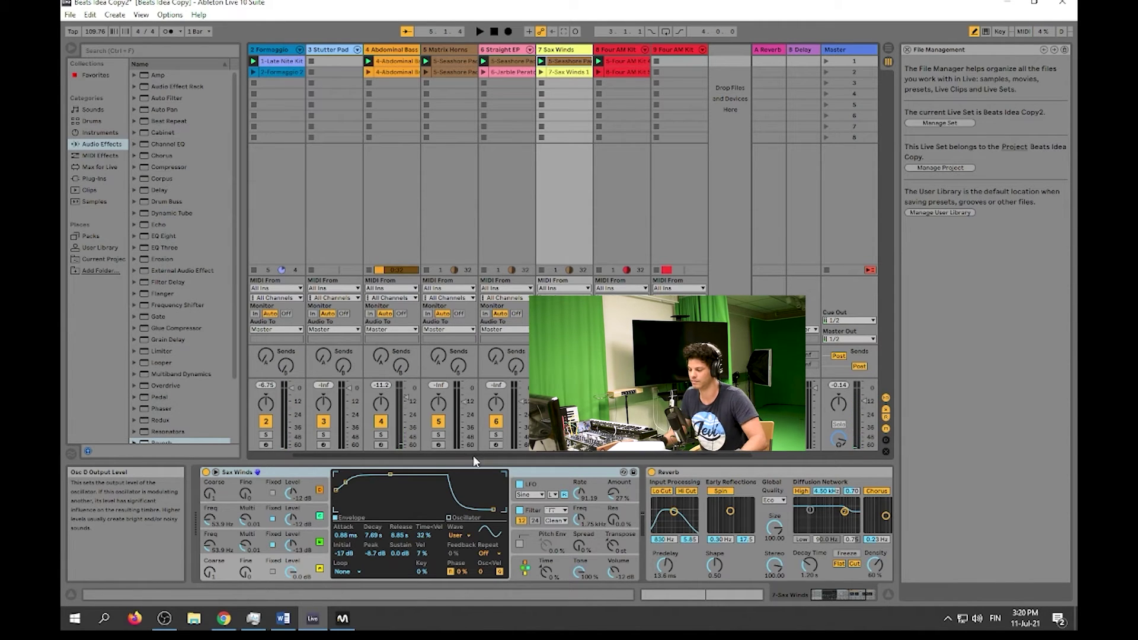
Switch to Glover and save the mapping project in its existing file, flubTUTECOPY.glover
left_click(342, 618)
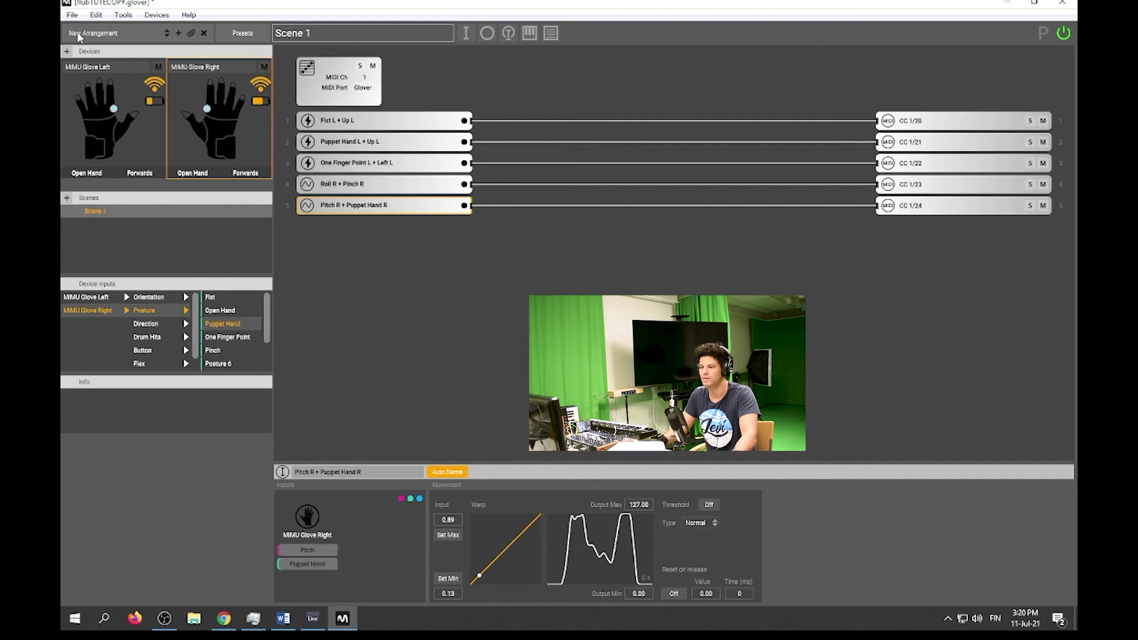
key("ctrl+shift+s")
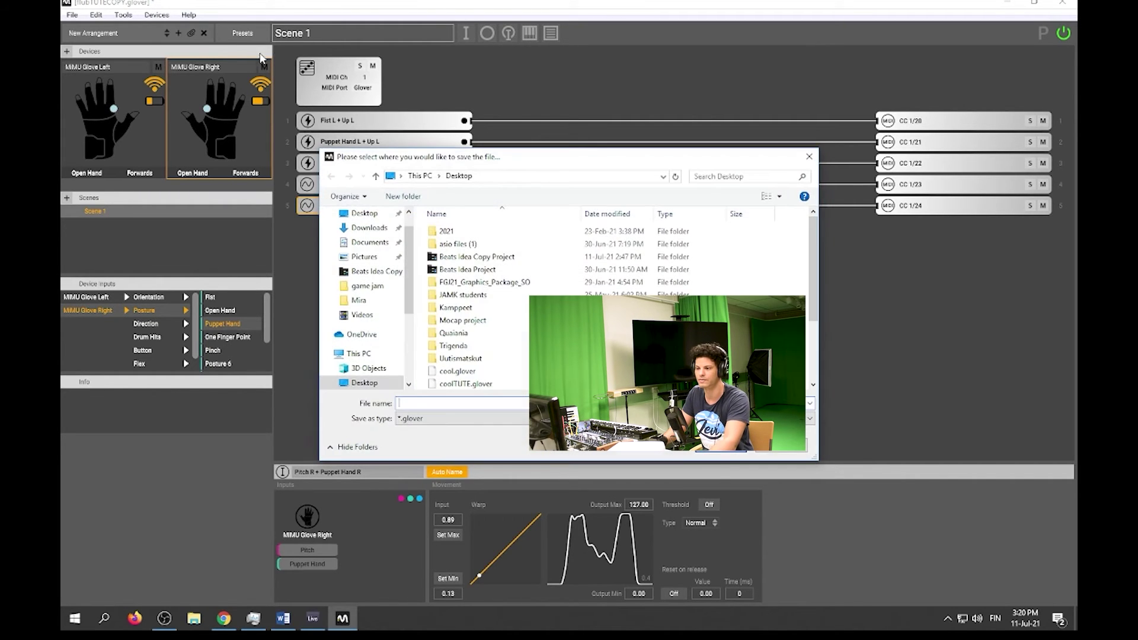
left_click(770, 451)
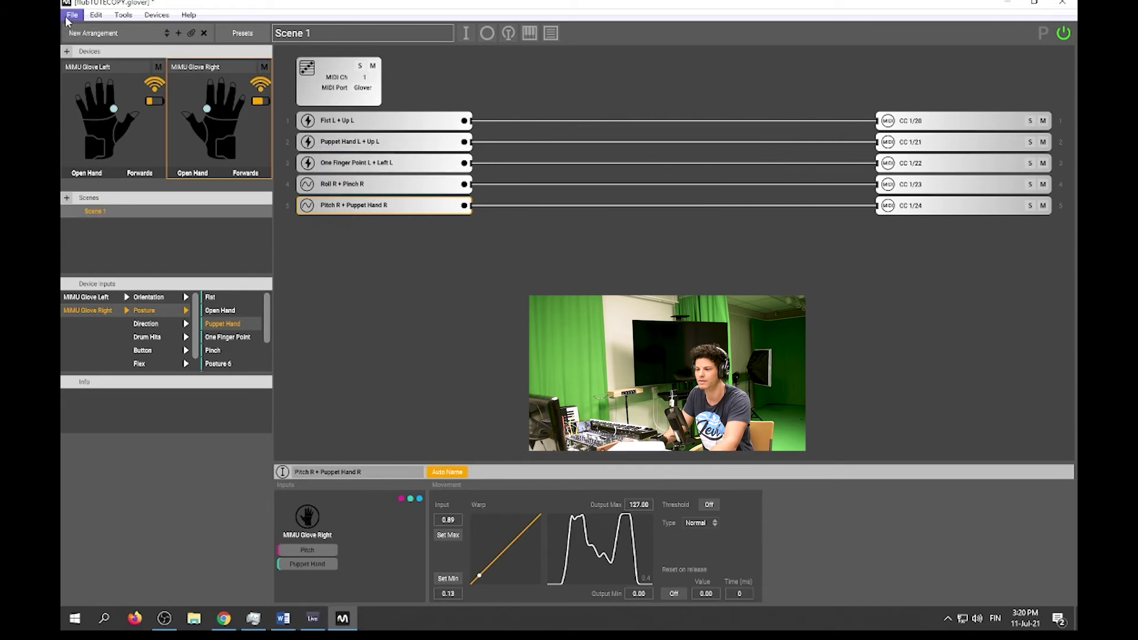
left_click(71, 15)
left_click(83, 37)
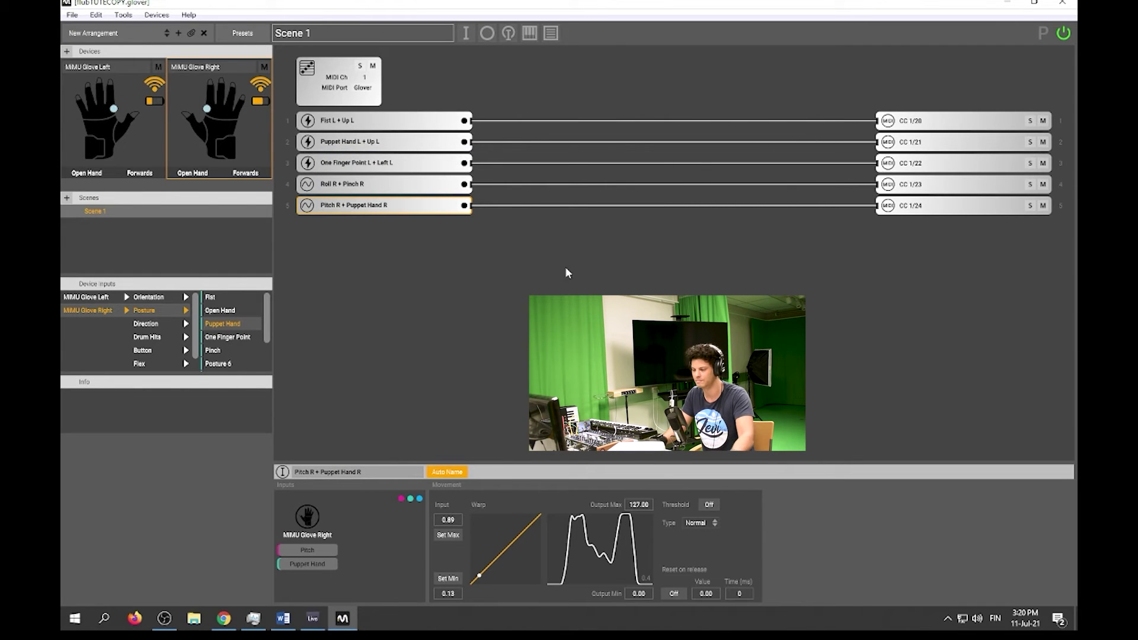
Switch to Ableton Live and save the current Live Set
left_click(323, 626)
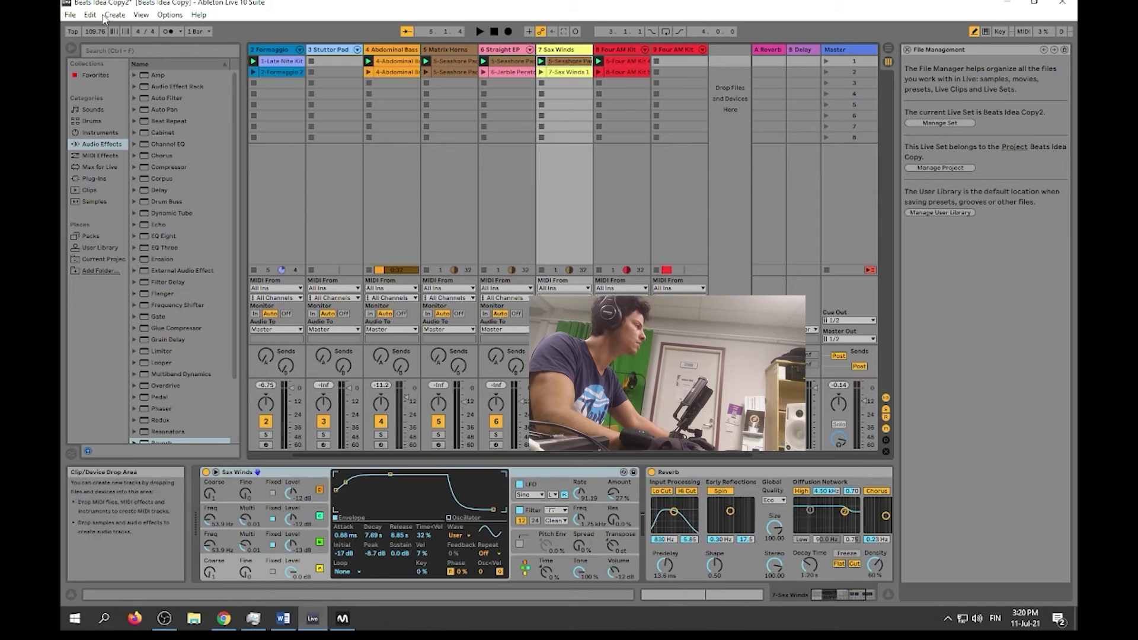
left_click(70, 15)
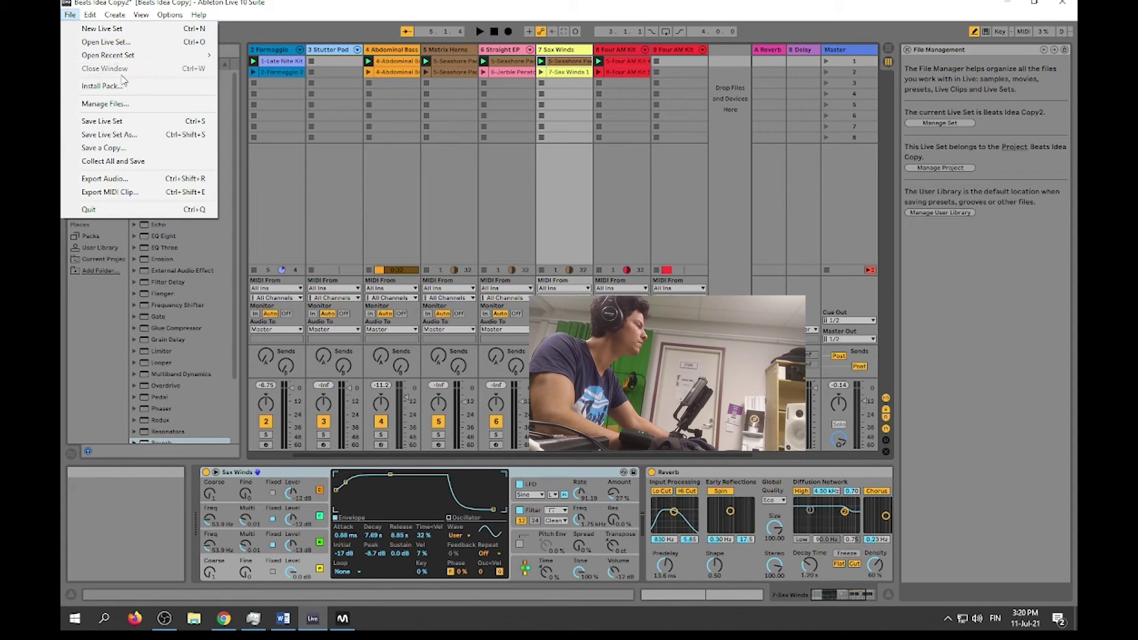
left_click(118, 121)
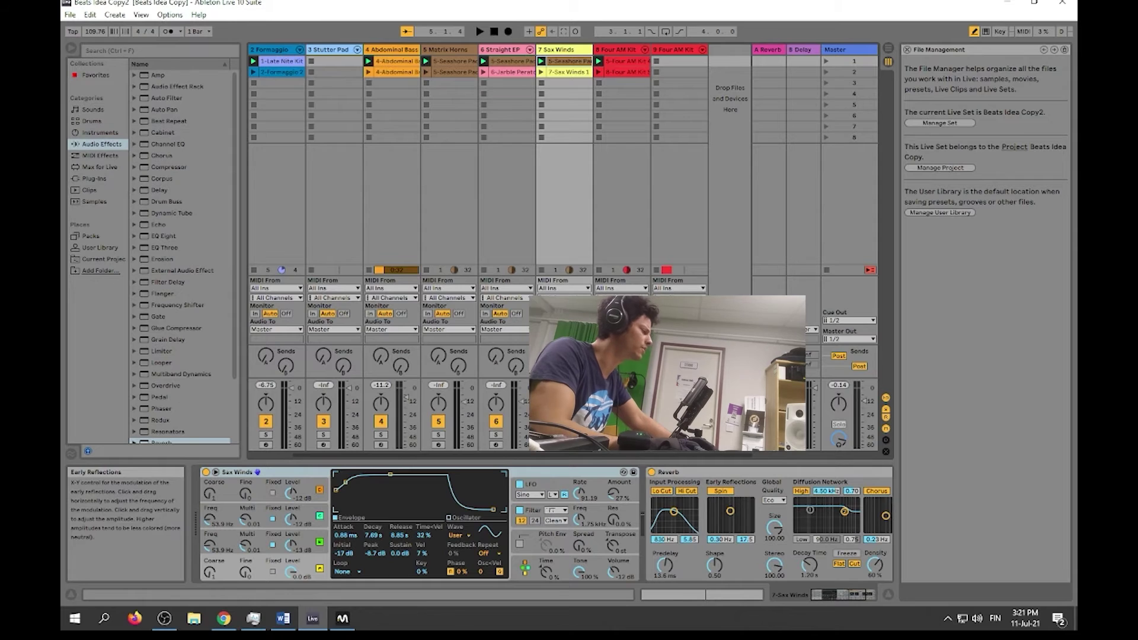
Switch to Glover and inspect the existing note matrix's device inputs, notes and MIDI output settings
left_click(343, 618)
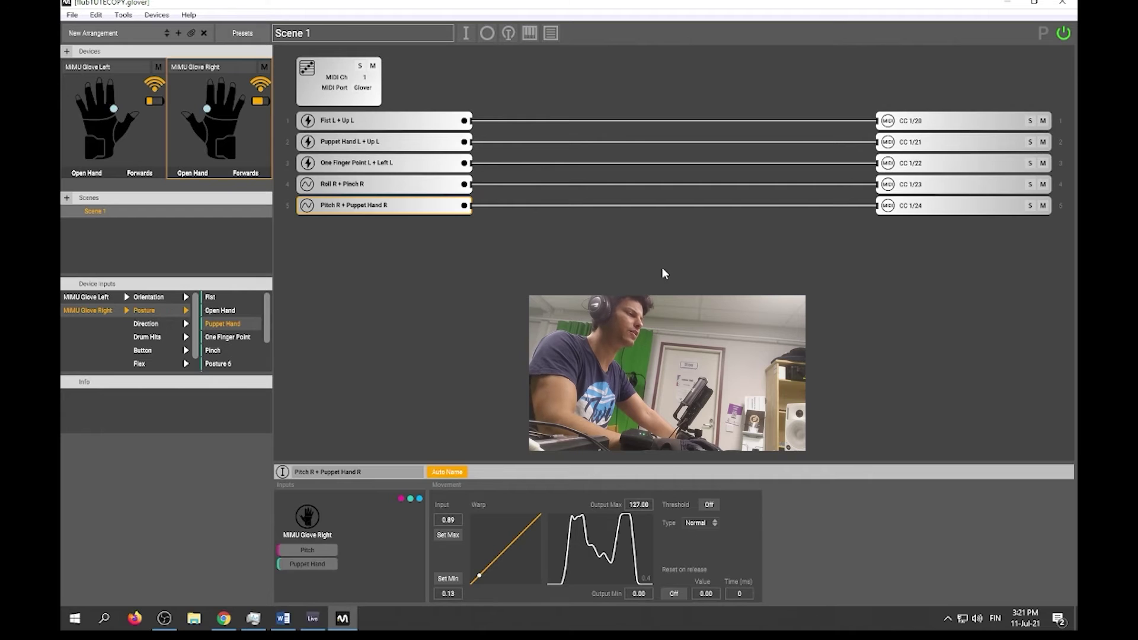
mouse_move(342, 82)
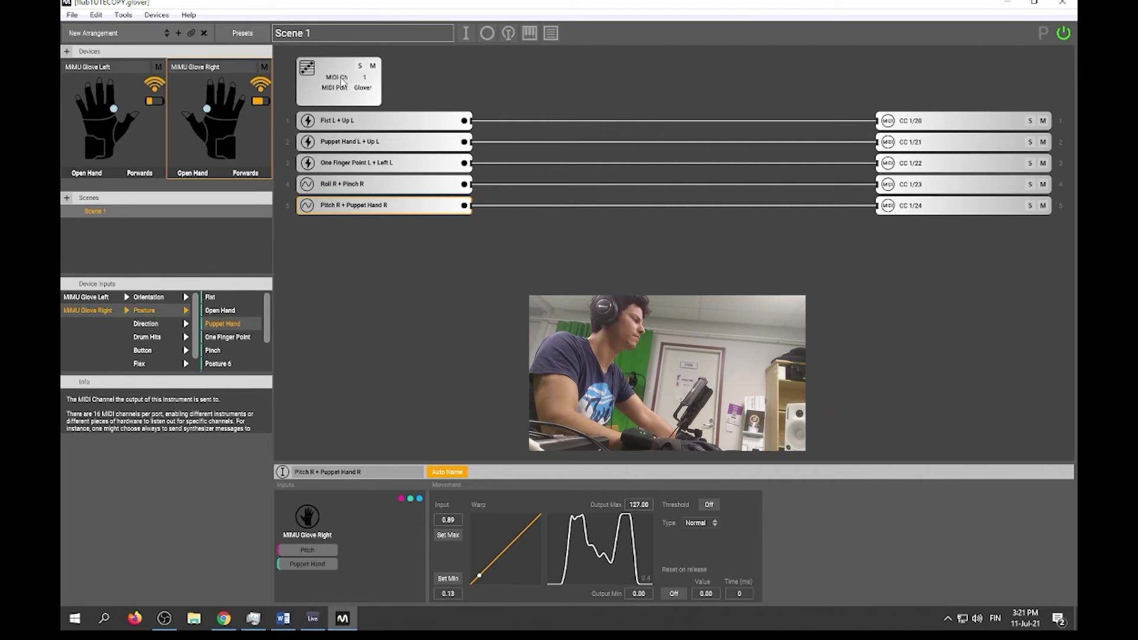
left_click(342, 81)
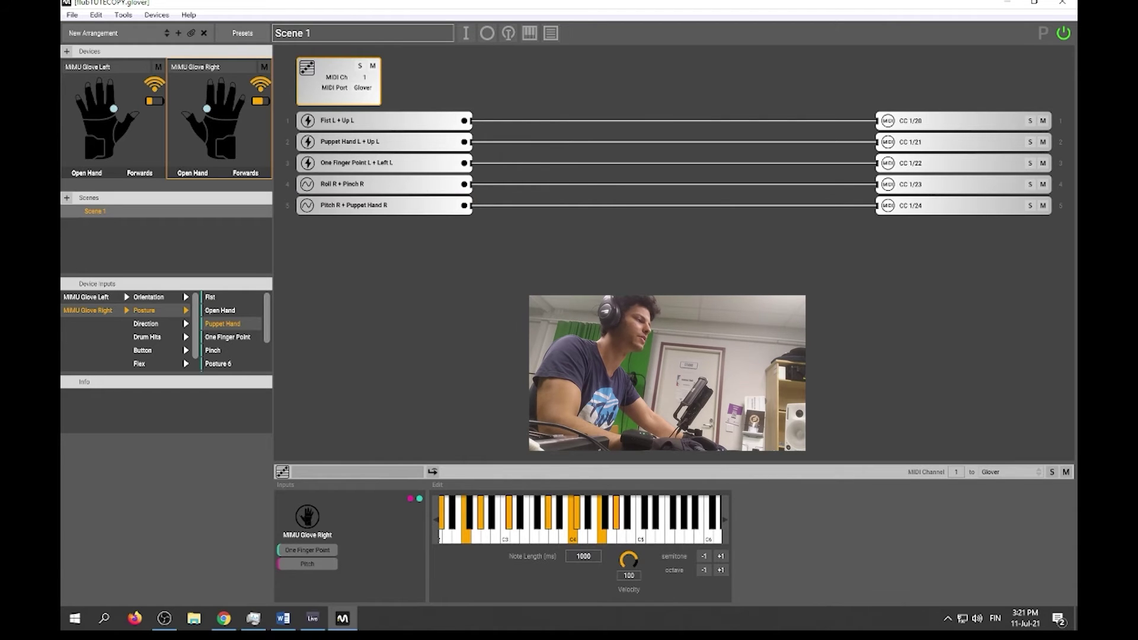
mouse_move(327, 80)
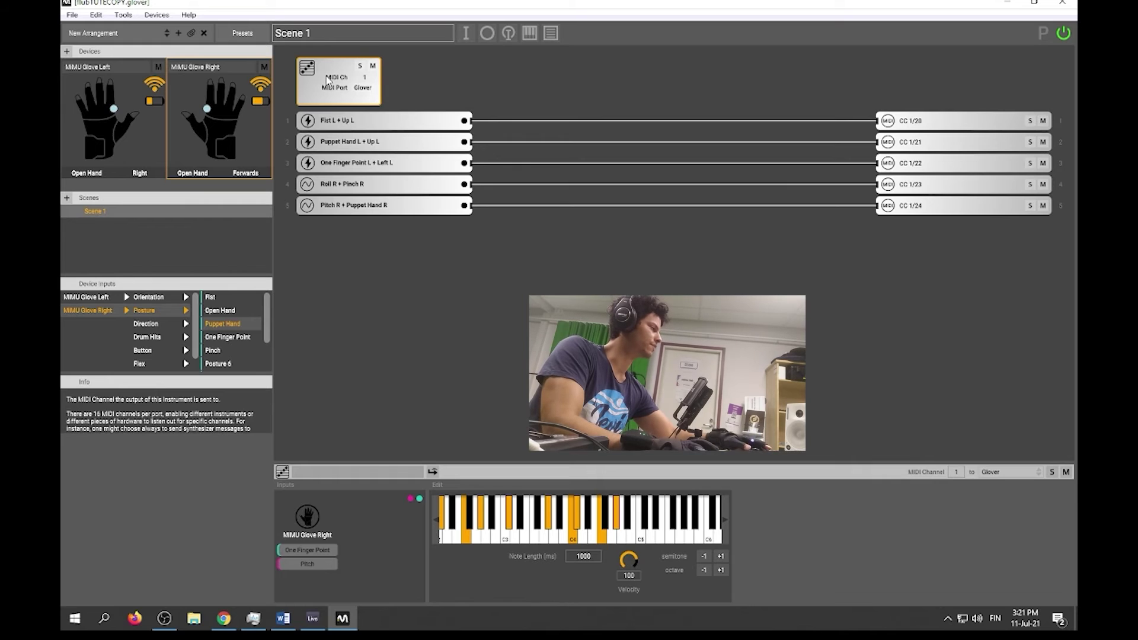
mouse_move(358, 95)
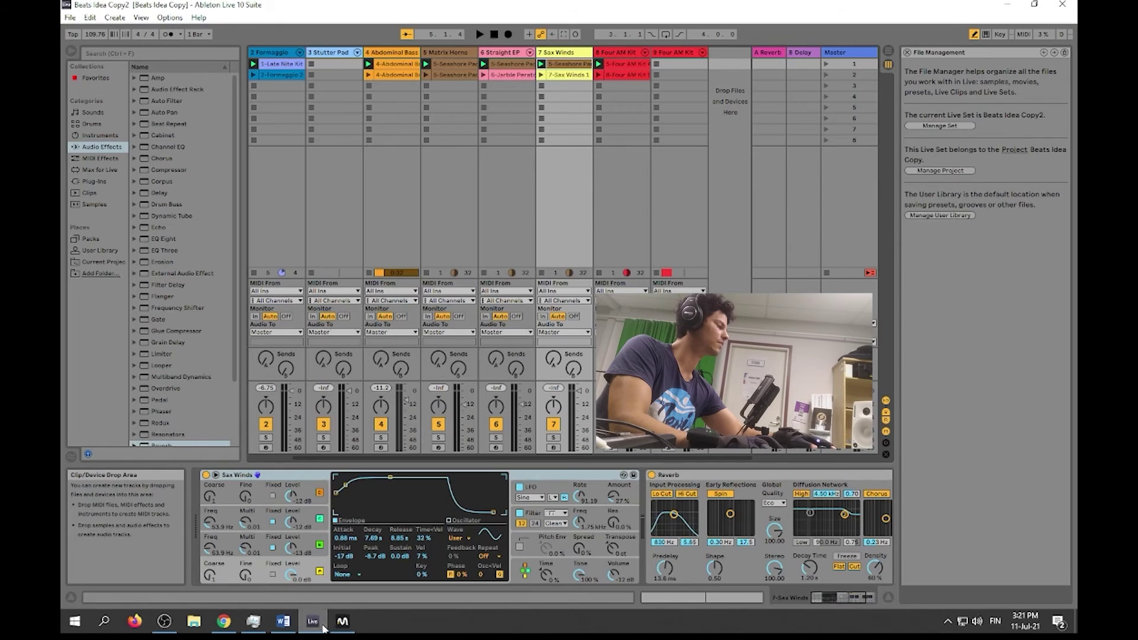
Switch to Ableton Live and arm the Sax Winds track for recording
left_click(313, 618)
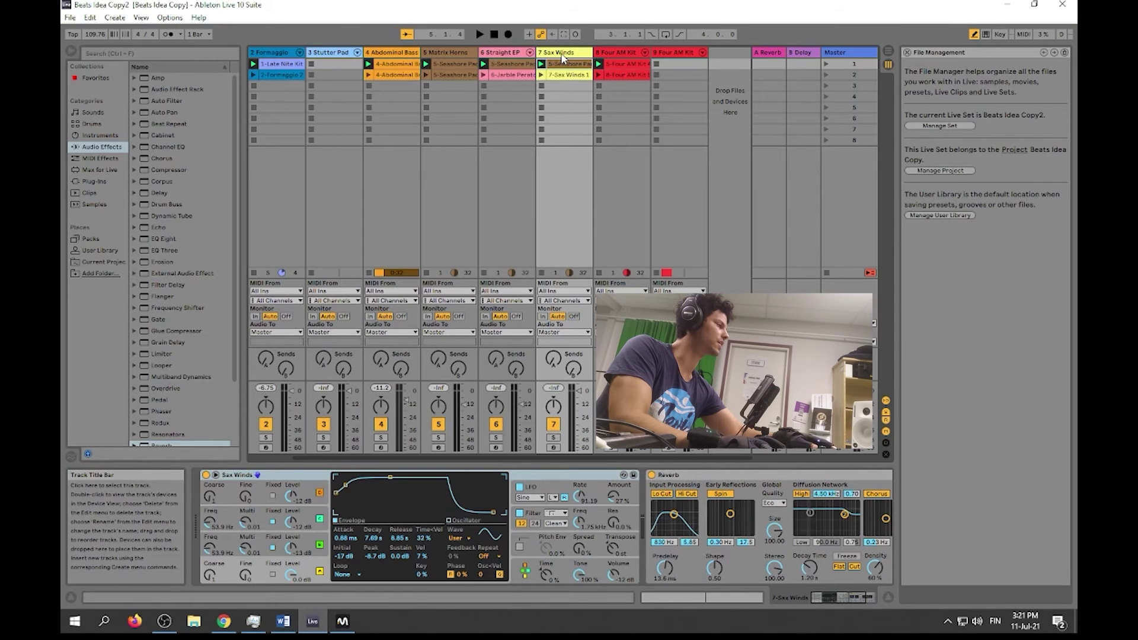
left_click(554, 448)
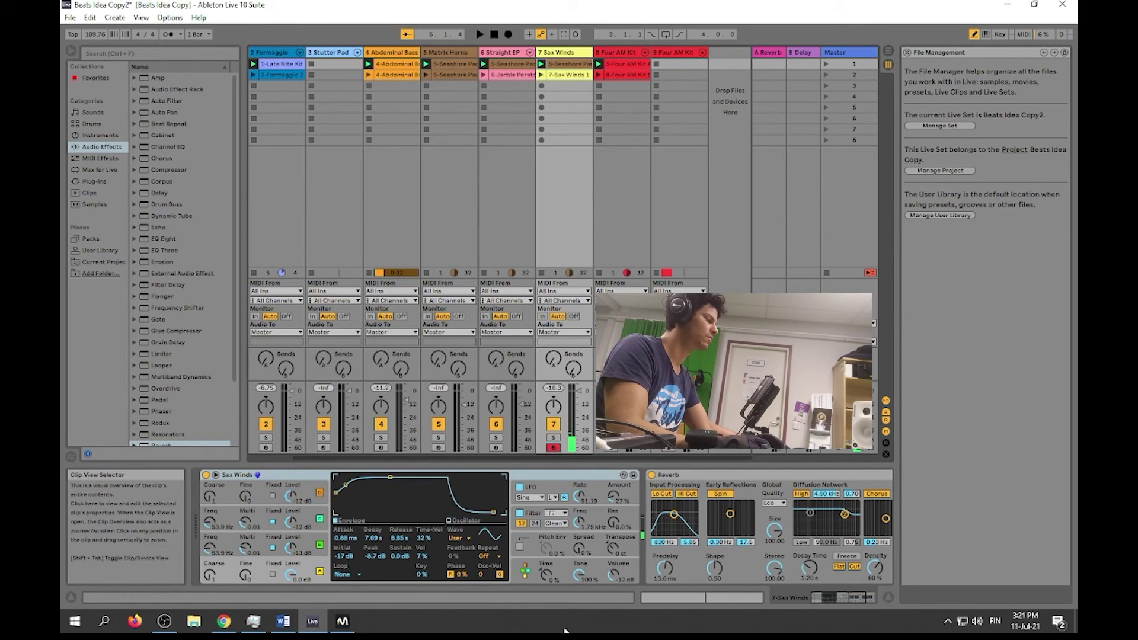
Switch to Glover, delete the existing note matrix and add a new empty one to Scene 1
left_click(342, 622)
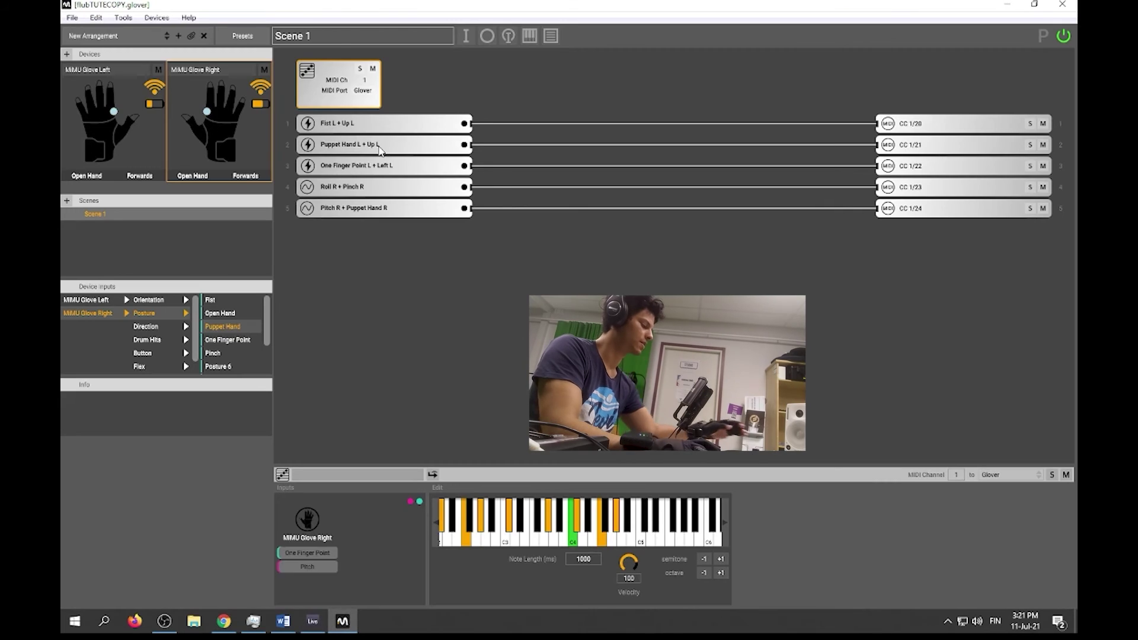
key("Delete")
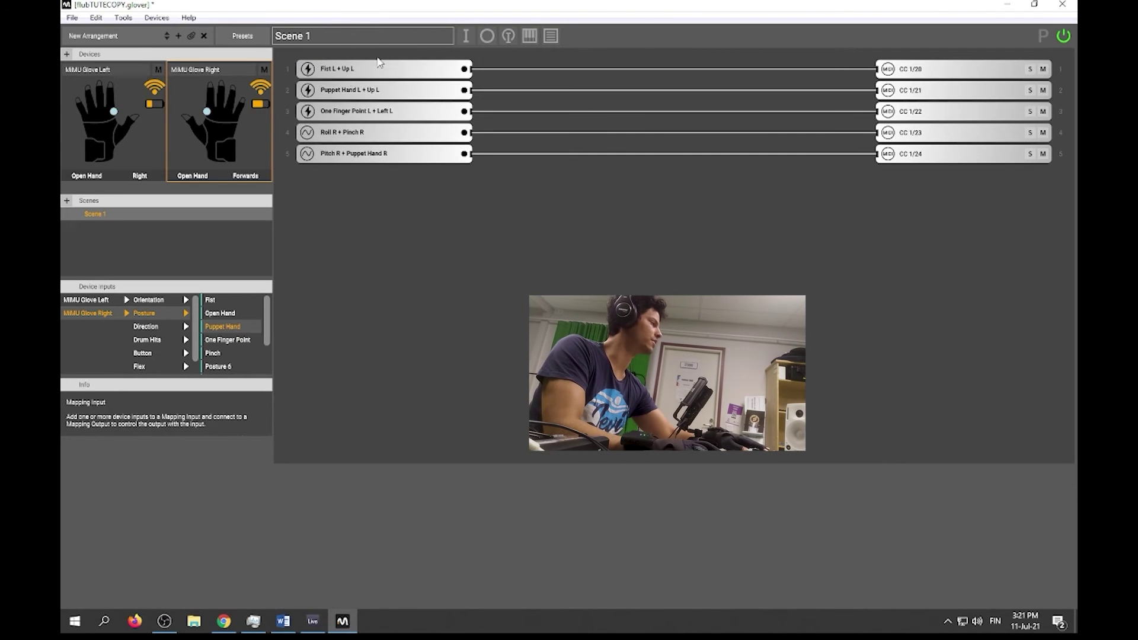
left_click(530, 37)
left_click(509, 77)
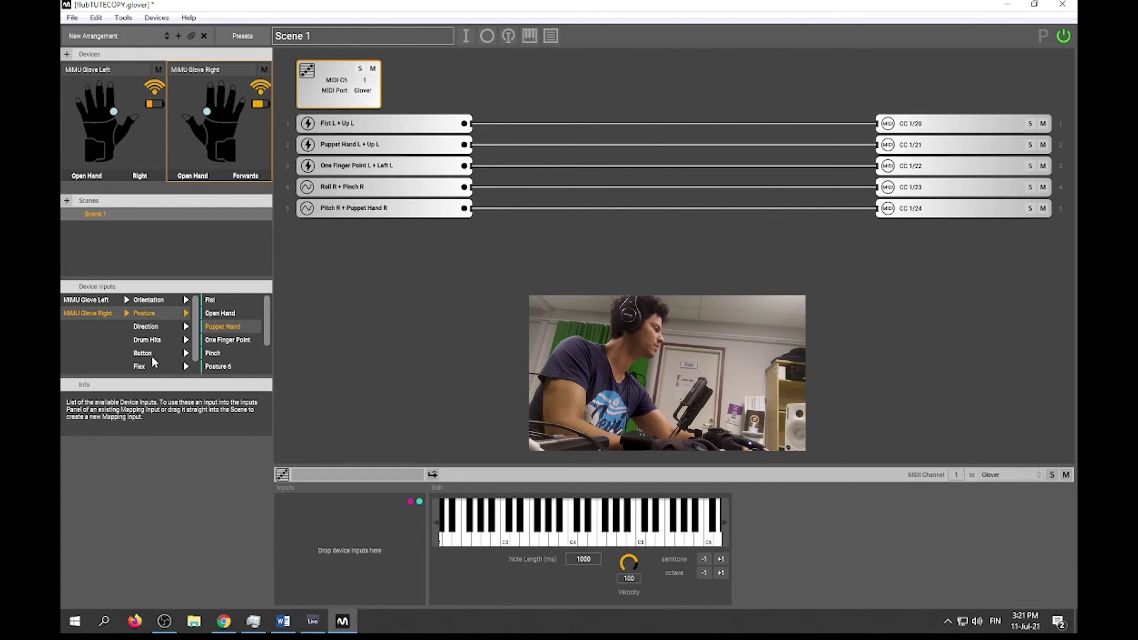
Assign the right glove's One Finger Point posture and Pitch orientation as inputs of the note matrix
left_click_drag(231, 339, 332, 540)
left_click(160, 303)
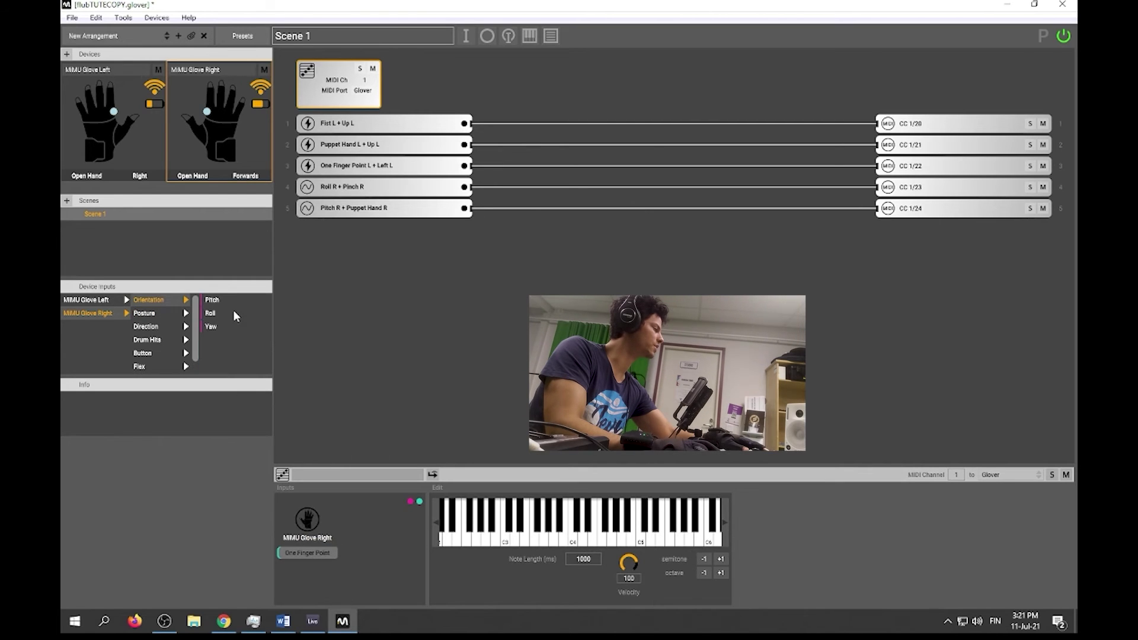
left_click_drag(309, 577, 334, 569)
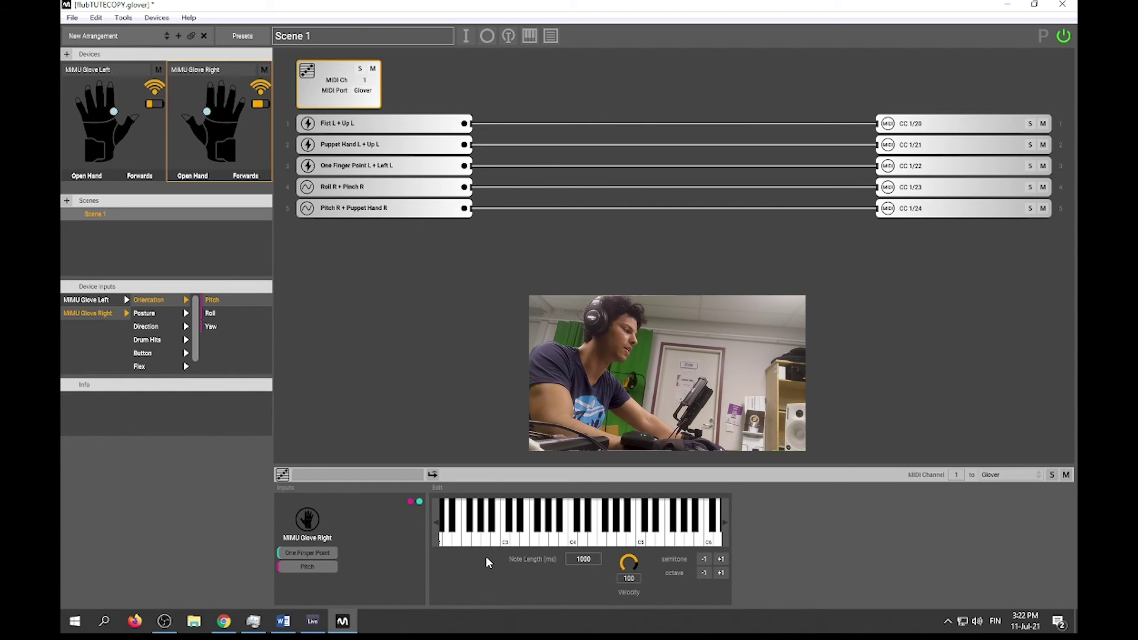
Add the notes C#3, F3, G#3, C4, C#4, F4, G#4, C5, C#5, F5 and G#5 to the note matrix
left_click(509, 520)
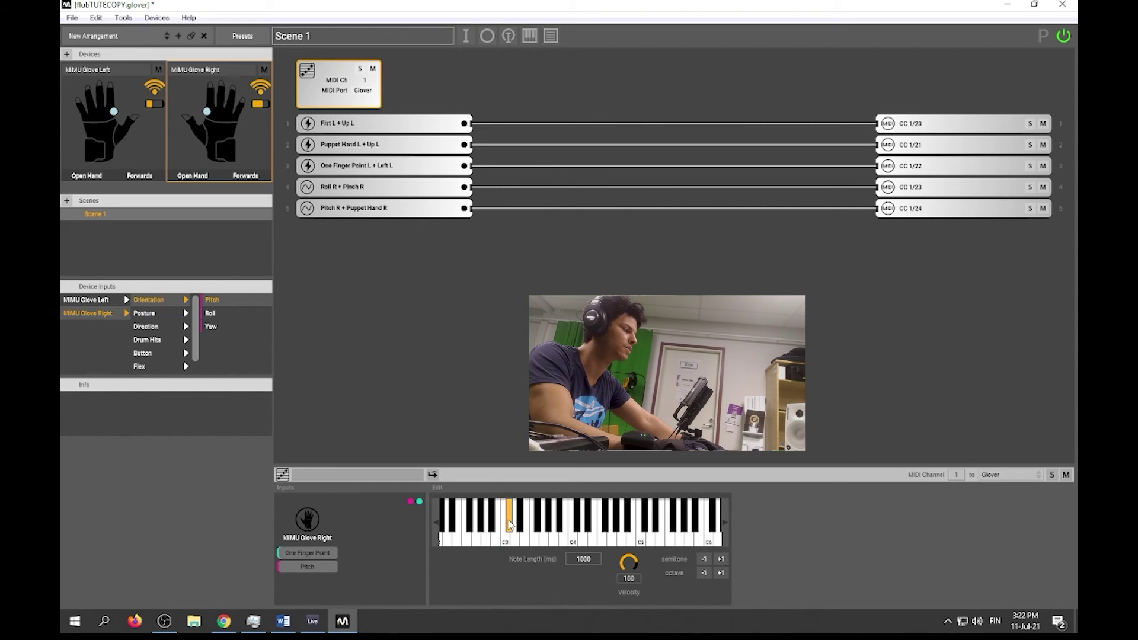
left_click(535, 540)
left_click(551, 524)
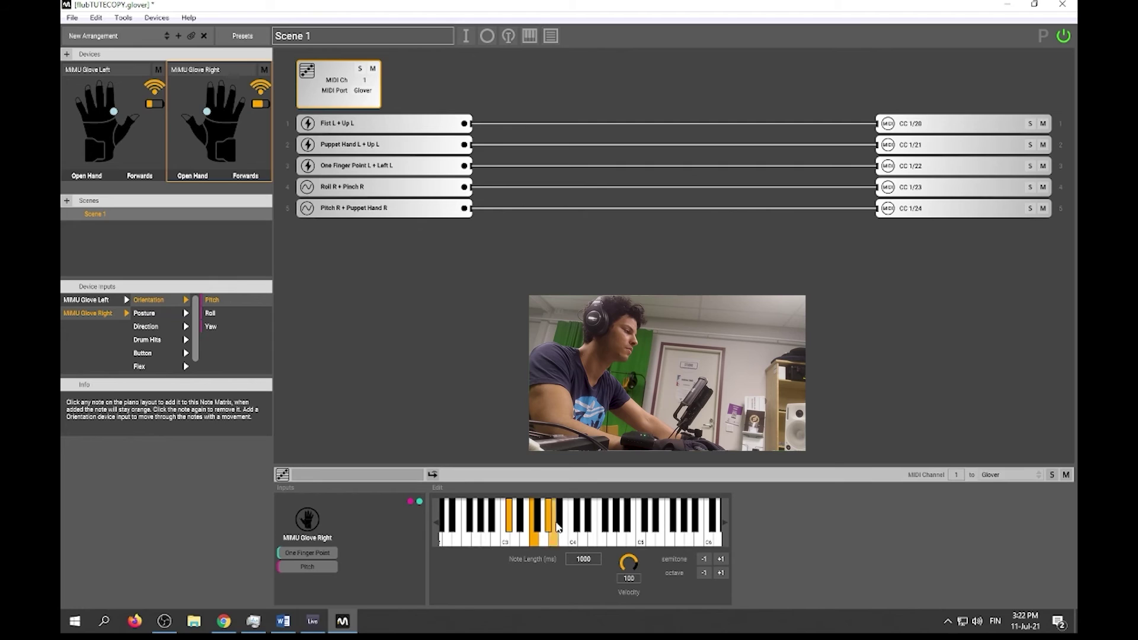
left_click(578, 524)
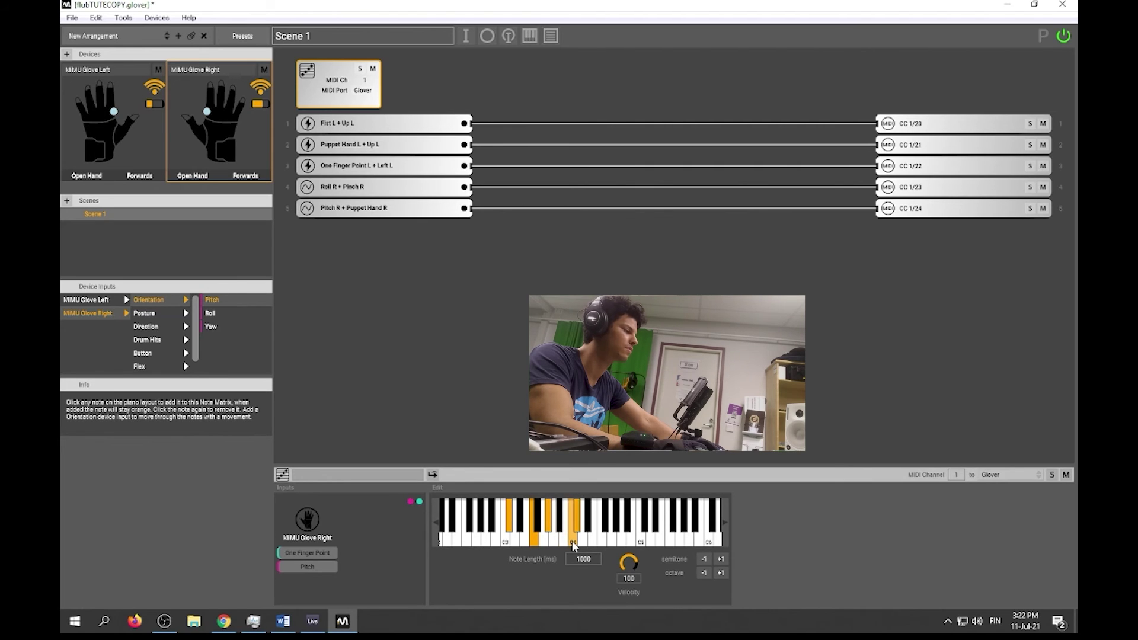
left_click(575, 527)
left_click(600, 526)
left_click(603, 528)
left_click(606, 527)
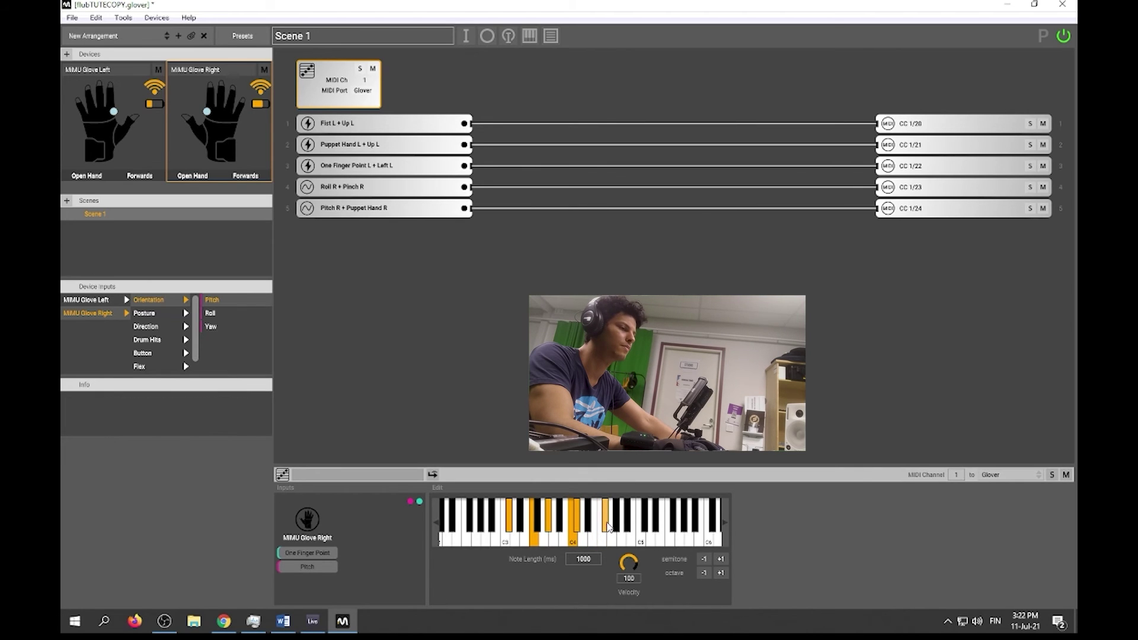
left_click(608, 528)
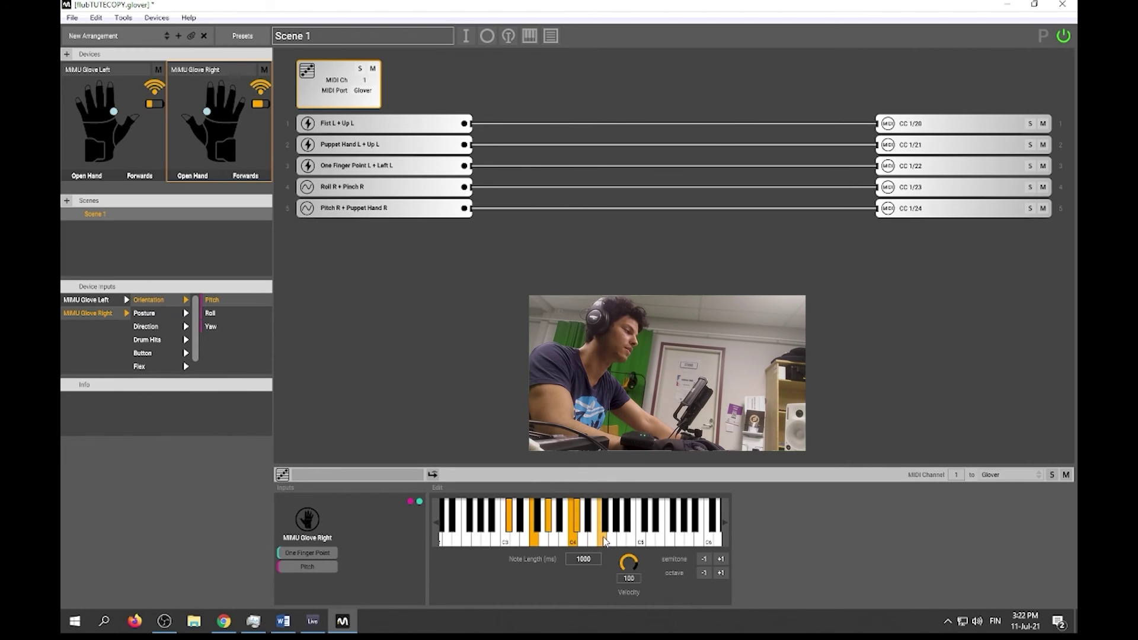
left_click(616, 526)
left_click(643, 527)
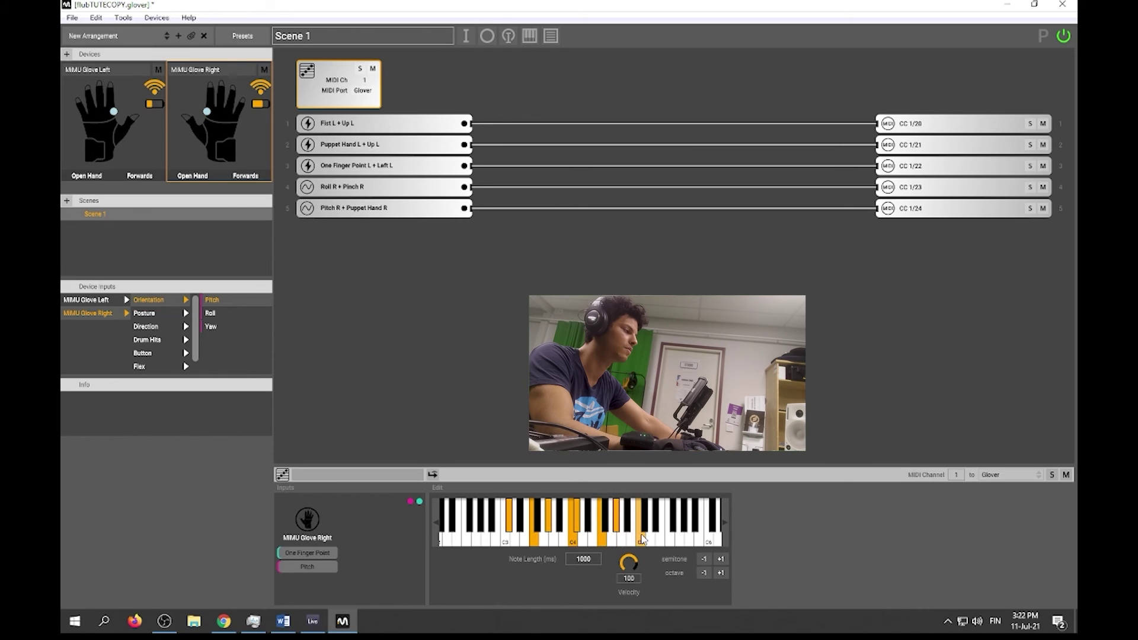
left_click(667, 538)
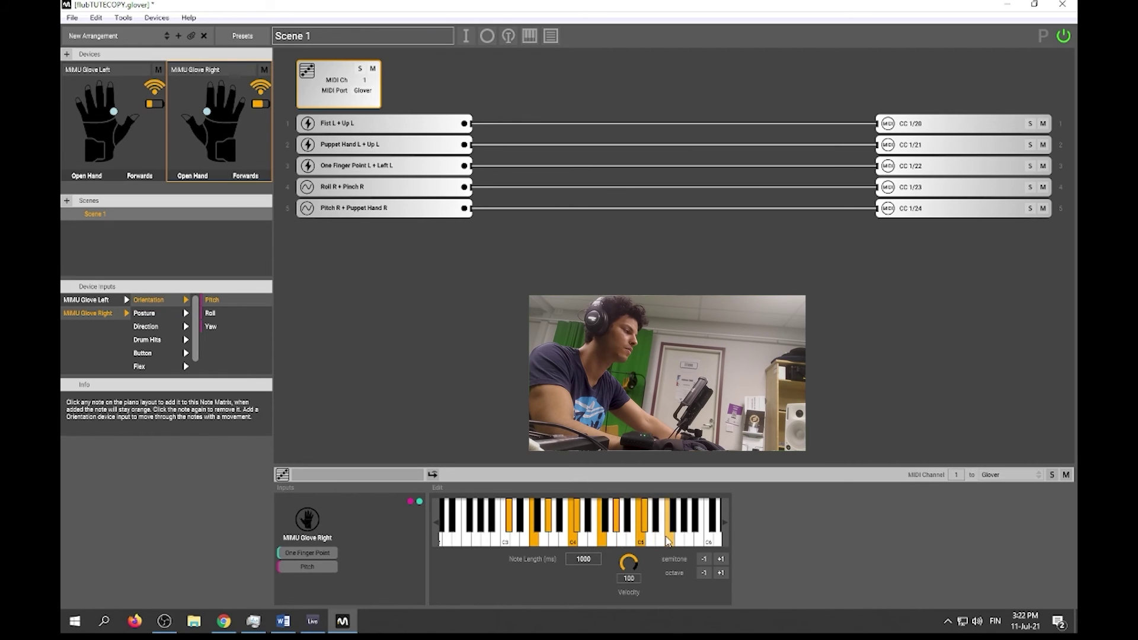
left_click(684, 522)
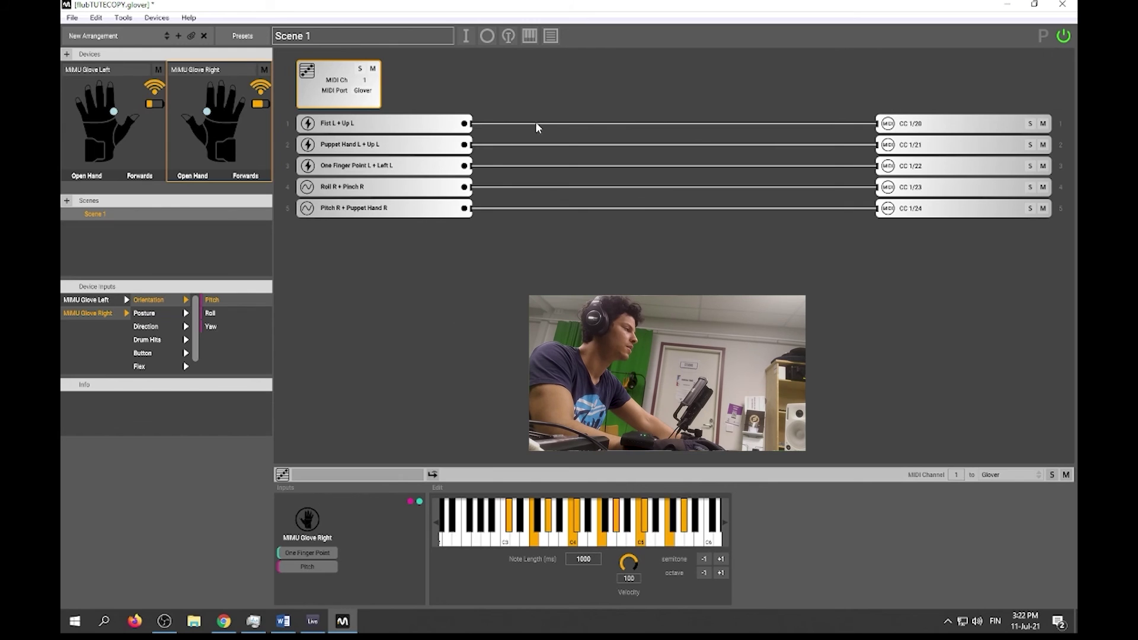
Select the note matrix's One Finger Point input and switch to Ableton Live
mouse_move(361, 97)
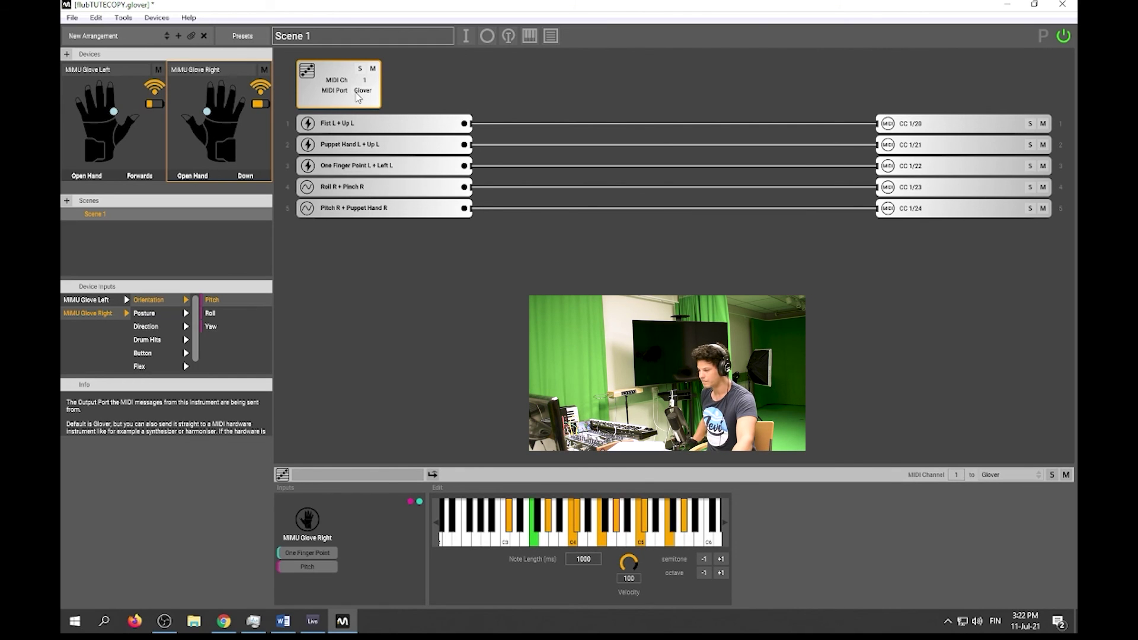
left_click(306, 556)
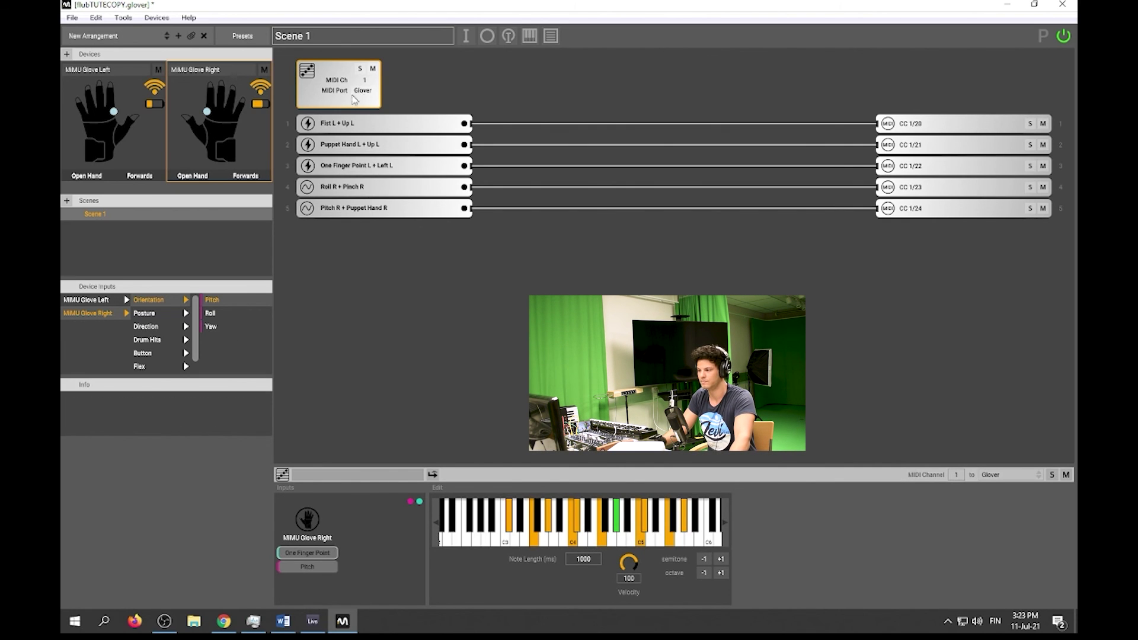
left_click(313, 621)
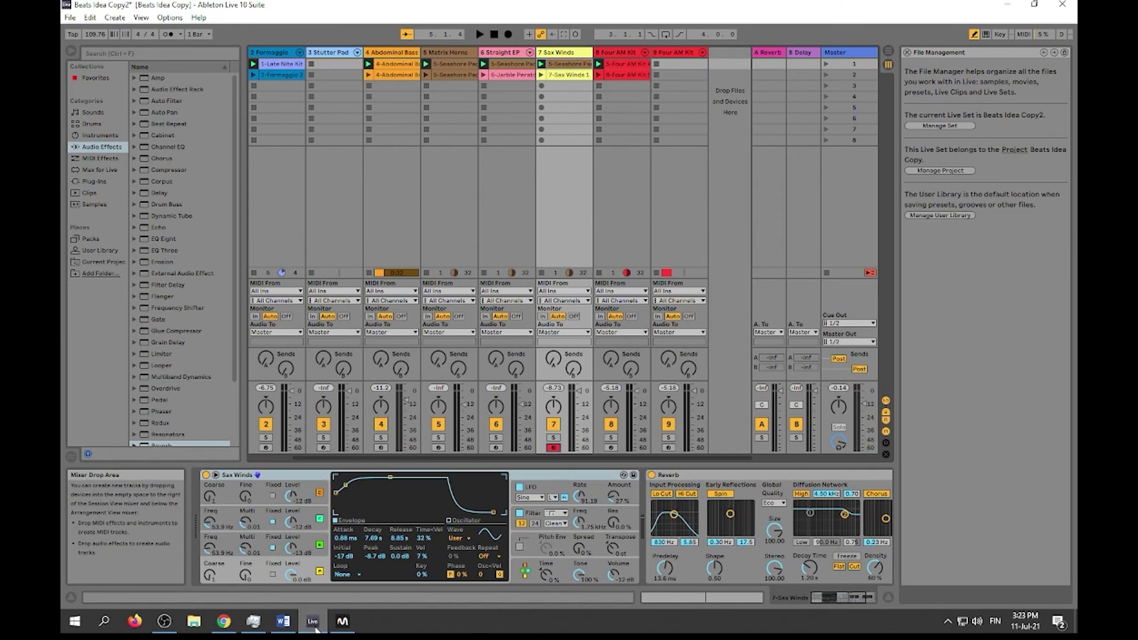